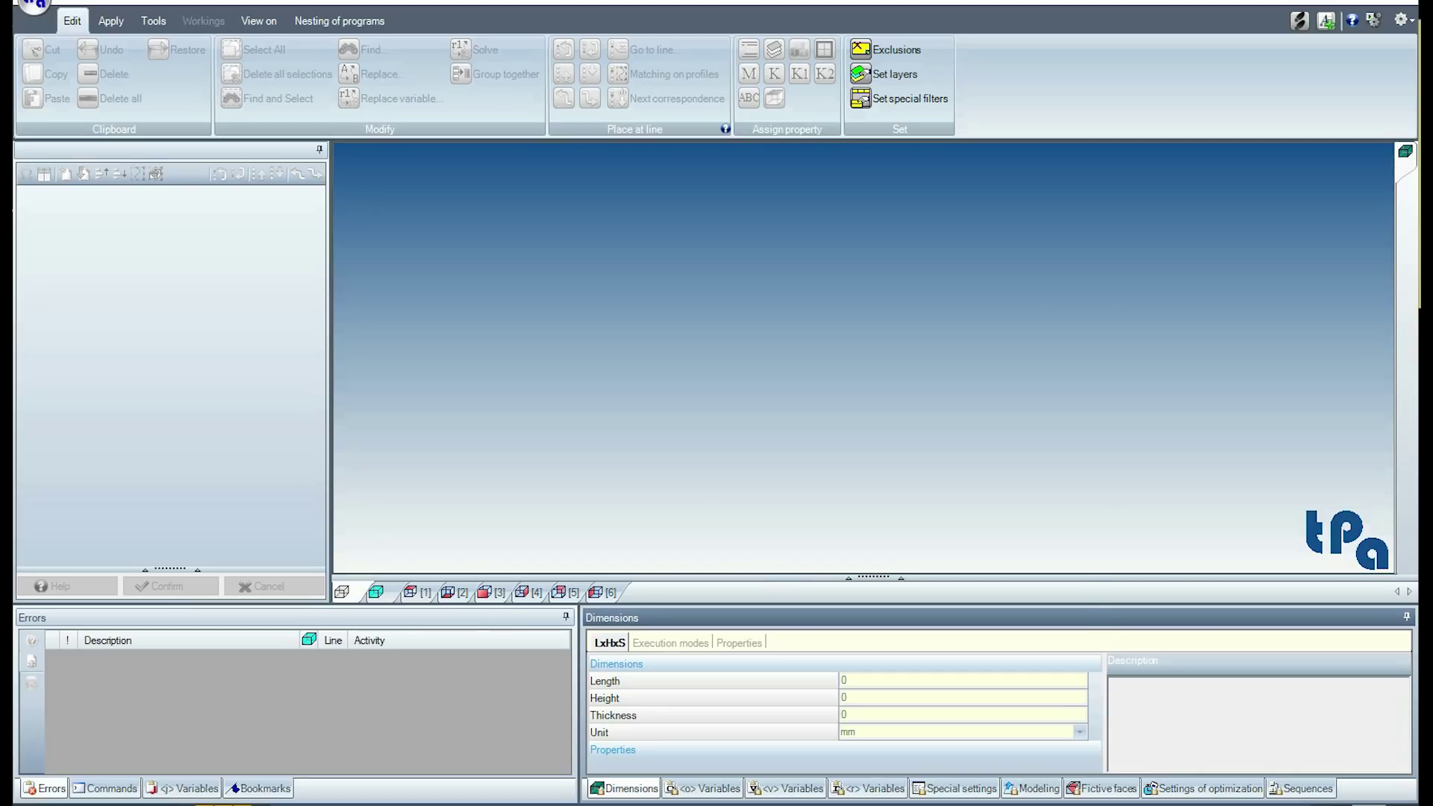
- Preview the b.tcn and d.tcn parts in the Open dialog, then close it without loading anything
{"action": "key", "text": "ctrl+o"}
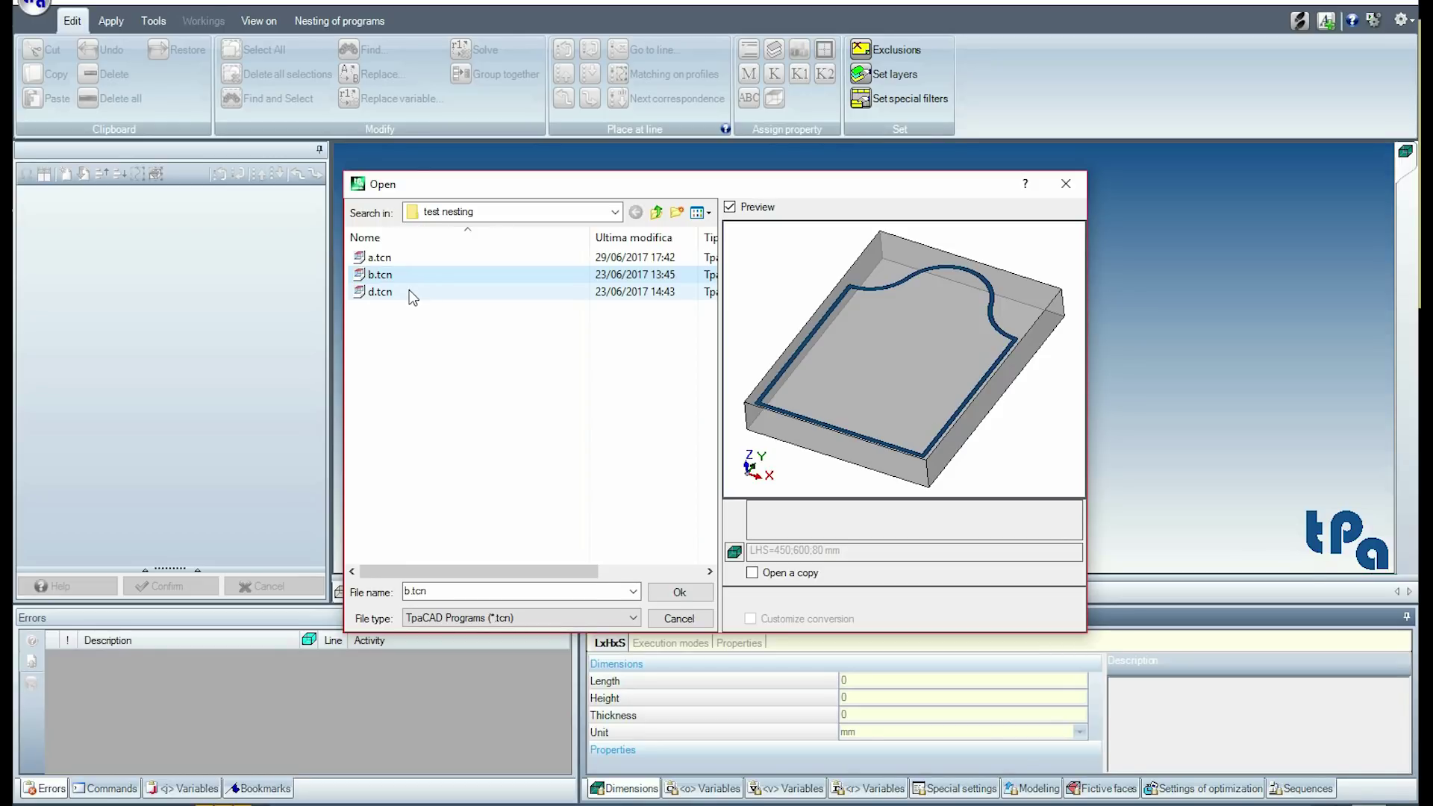
{"action": "left_click", "coordinate": [409, 291]}
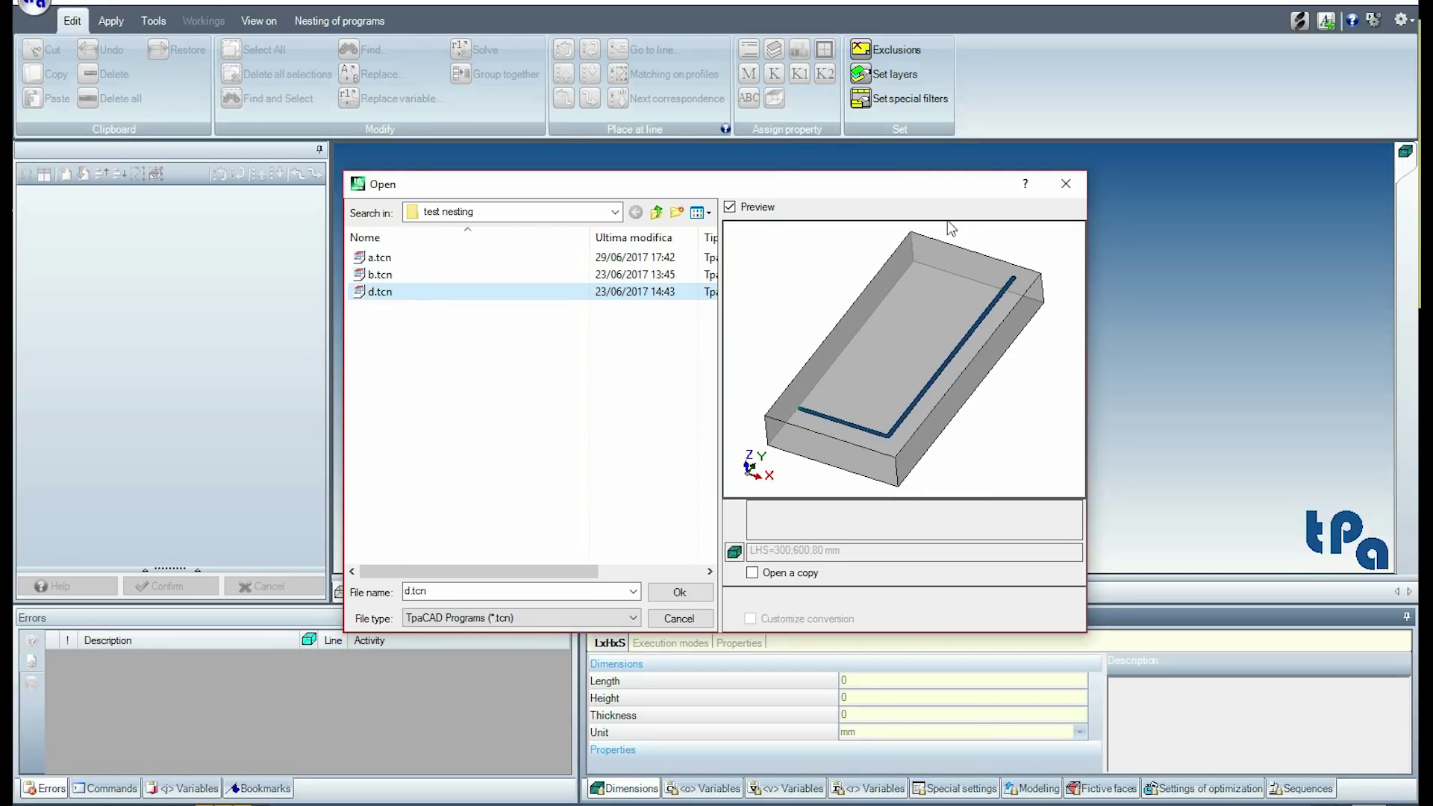
{"action": "left_click", "coordinate": [1077, 191]}
- Enable program nesting and view the list of stock sheets
{"action": "left_click", "coordinate": [322, 22]}
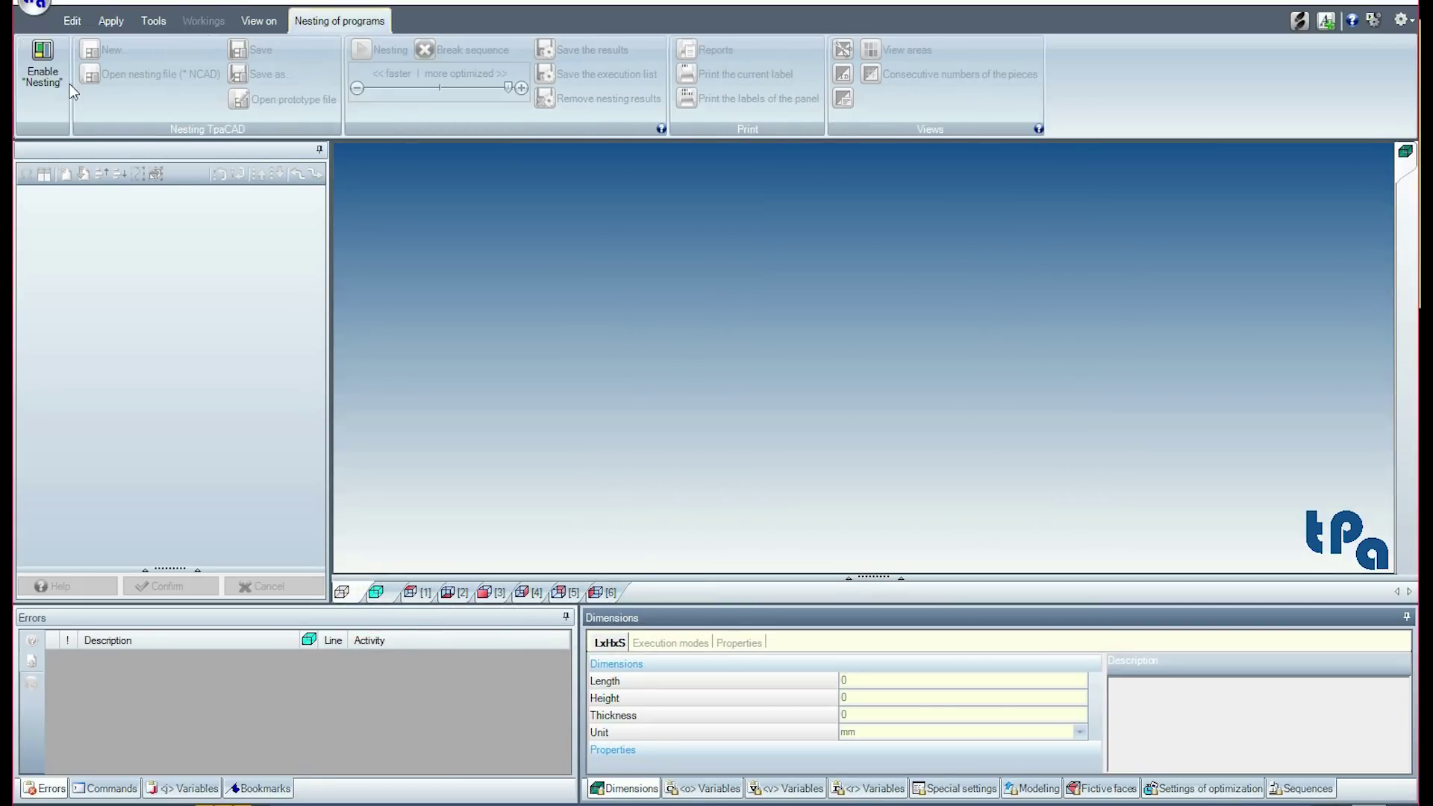
{"action": "left_click", "coordinate": [41, 60]}
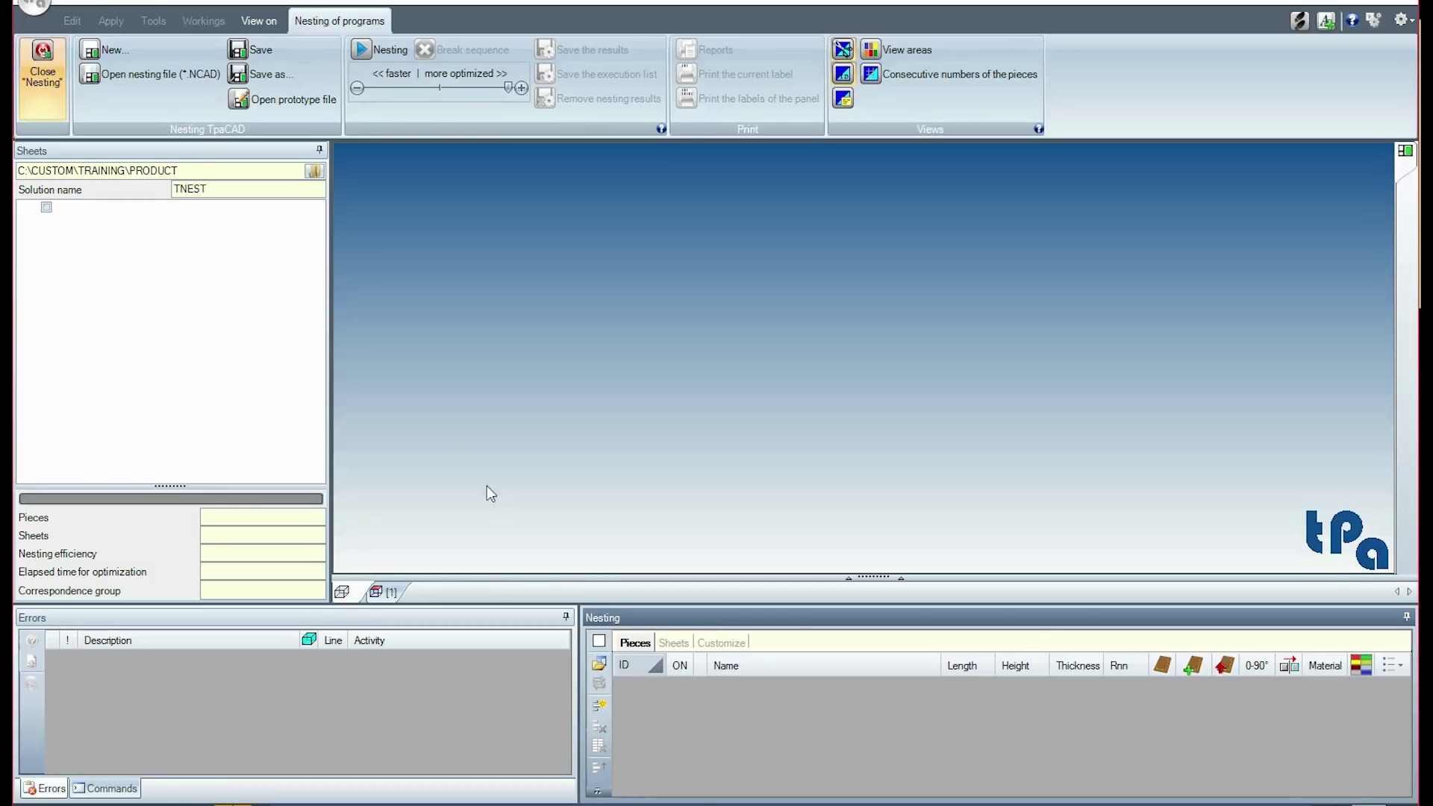
{"action": "left_click", "coordinate": [674, 643]}
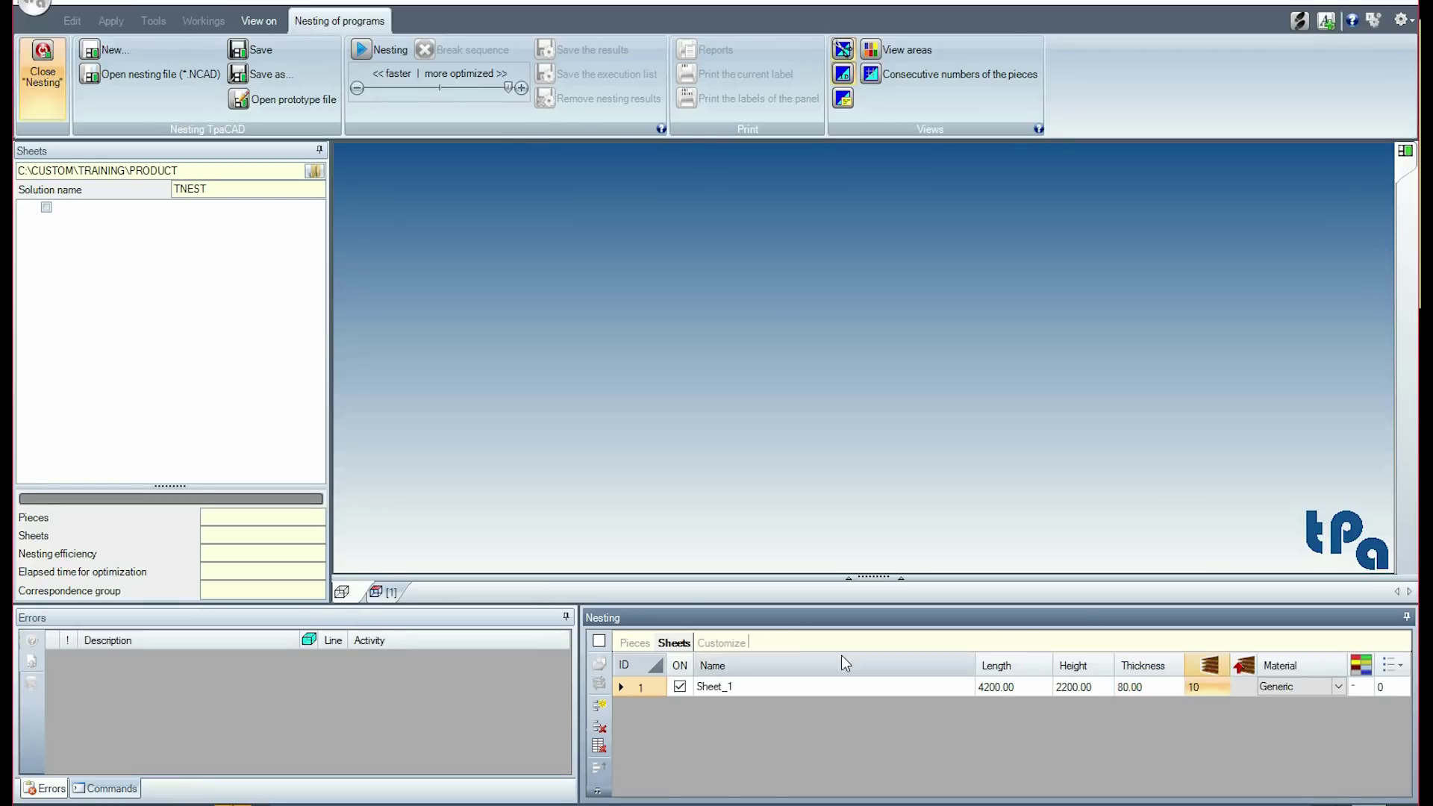
- Enter order reference 123456 in the nesting customization and review the margin settings
{"action": "left_click", "coordinate": [717, 643]}
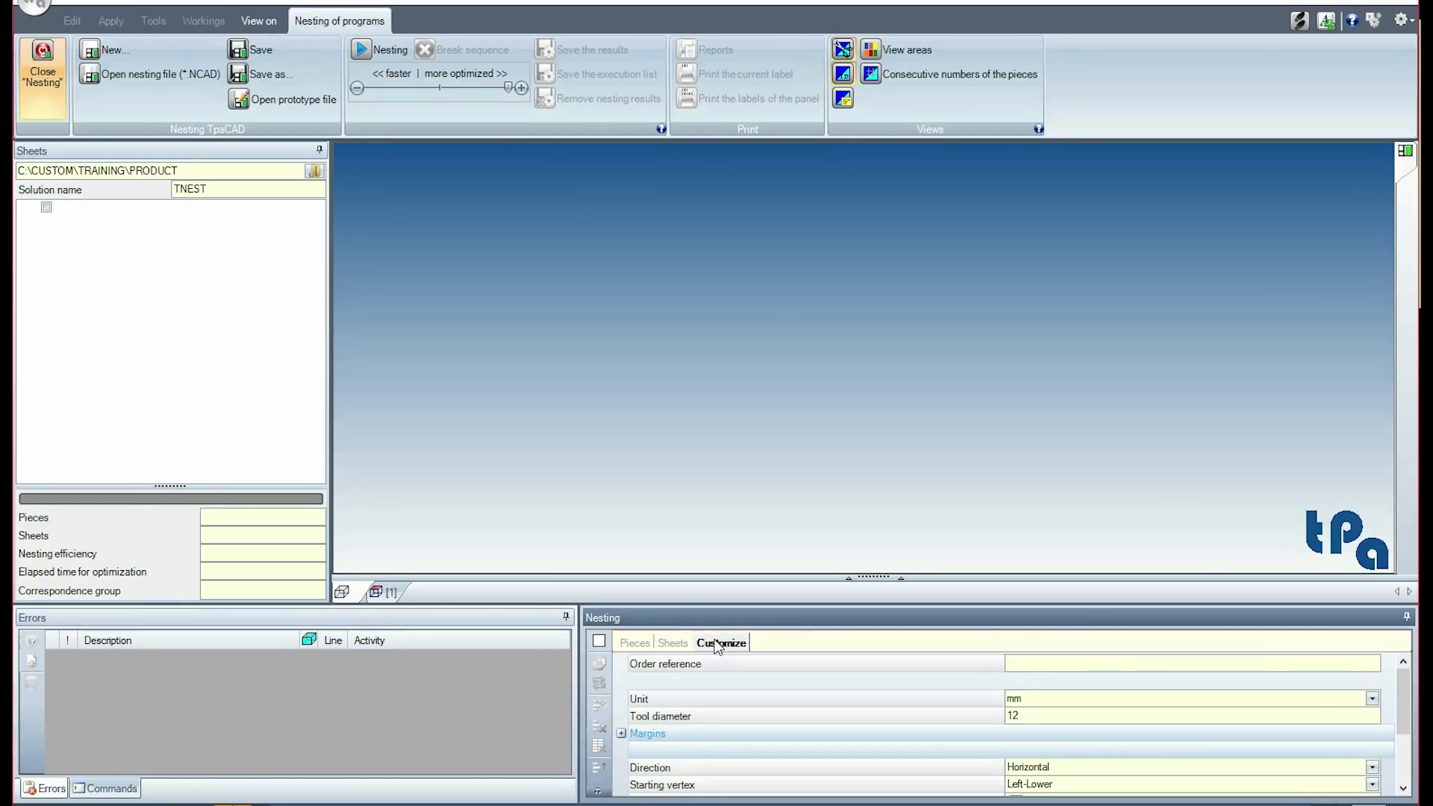
{"action": "left_click", "coordinate": [1024, 668]}
{"action": "type", "text": "123"}
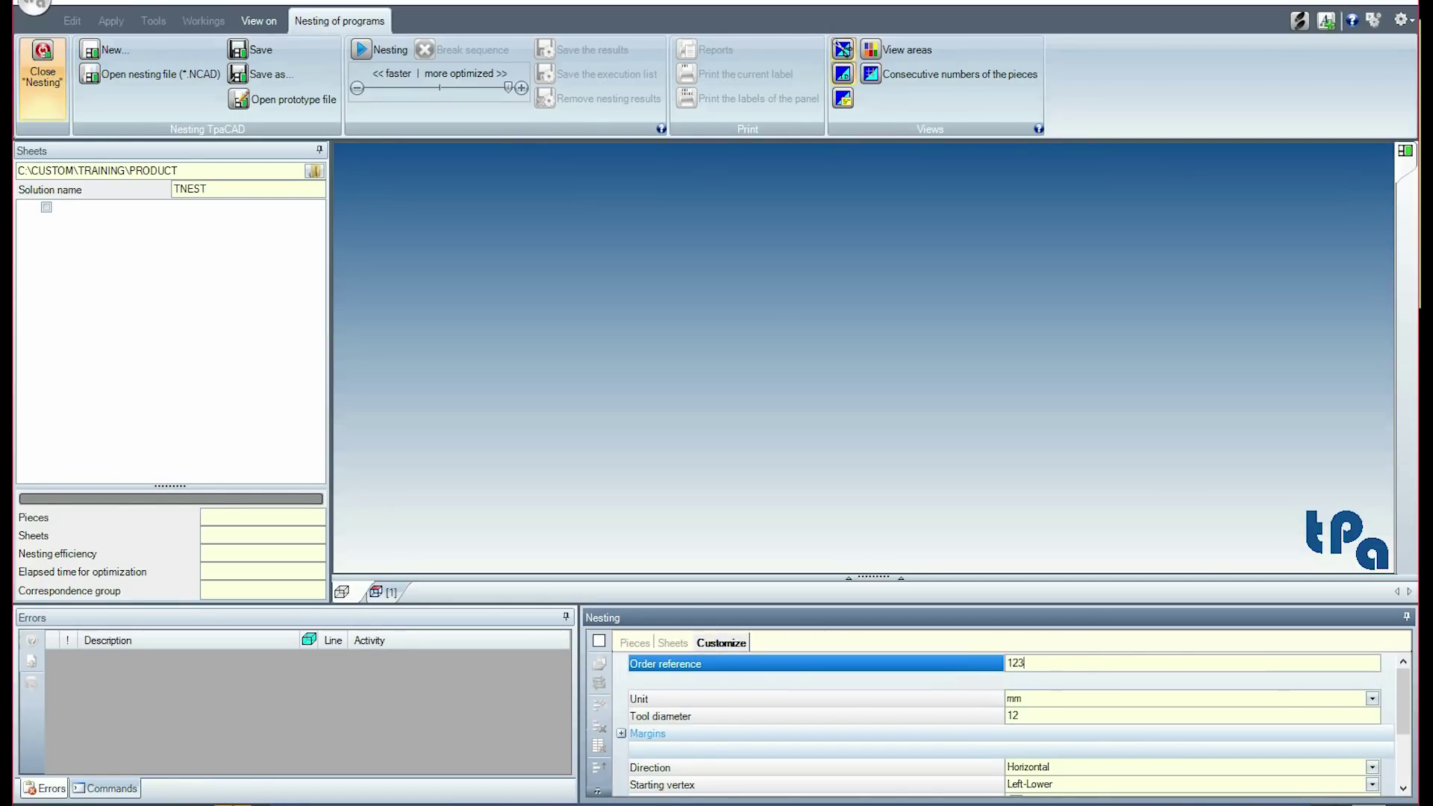
{"action": "type", "text": "456"}
{"action": "left_click", "coordinate": [621, 733]}
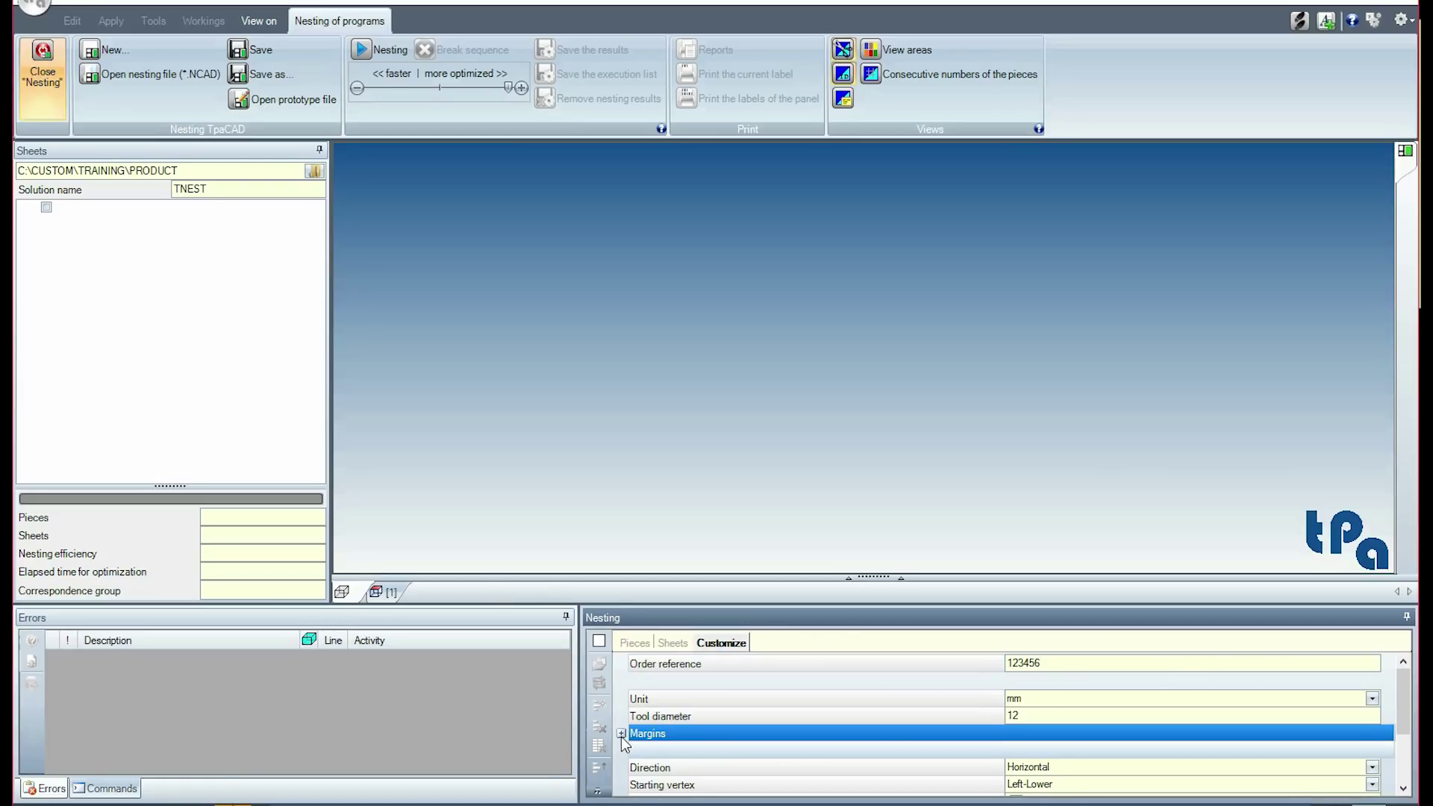
{"action": "scroll", "coordinate": [960, 758], "scroll_direction": "down", "scroll_amount": 3}
{"action": "scroll", "coordinate": [960, 758], "scroll_direction": "up", "scroll_amount": 2}
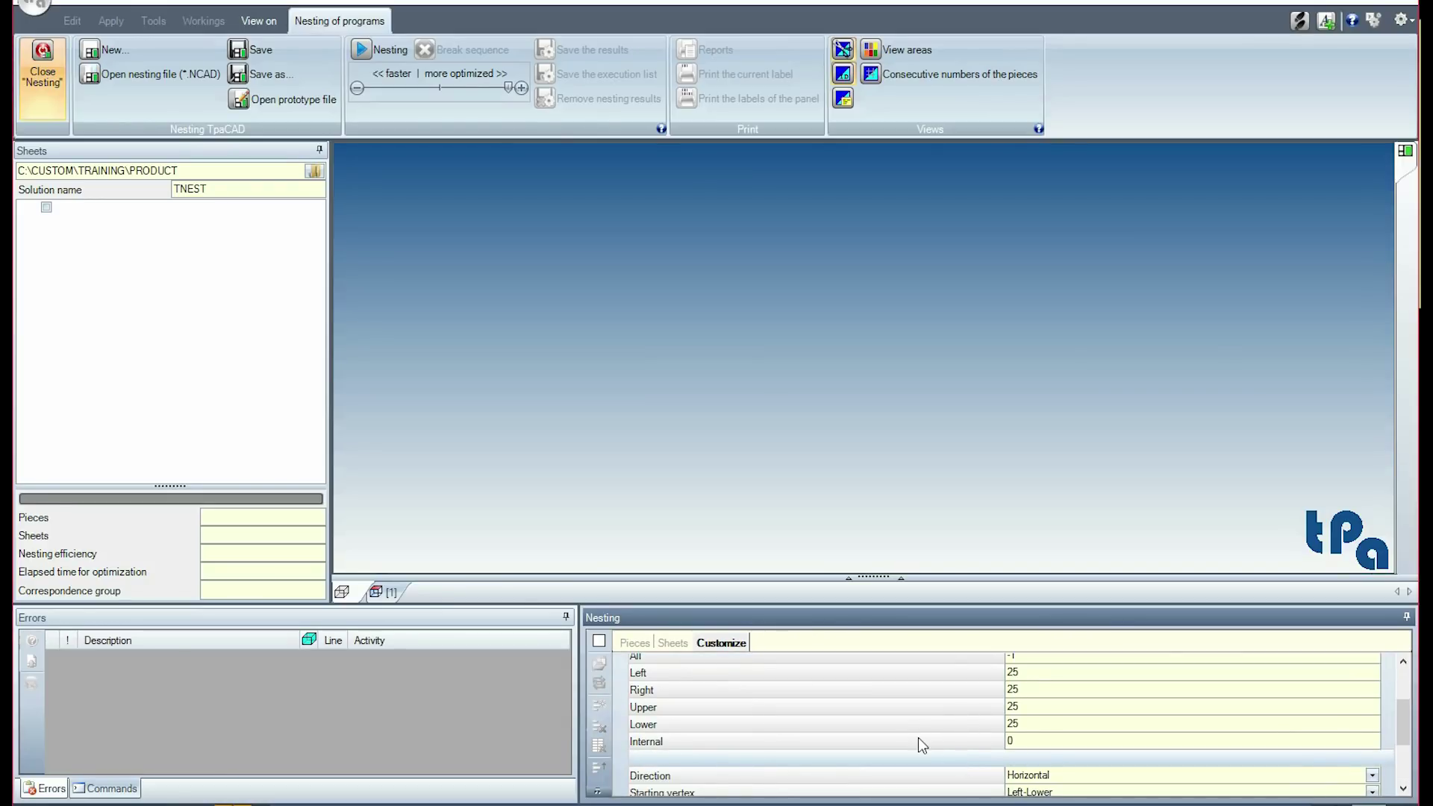
{"action": "scroll", "coordinate": [865, 776], "scroll_direction": "down", "scroll_amount": 2}
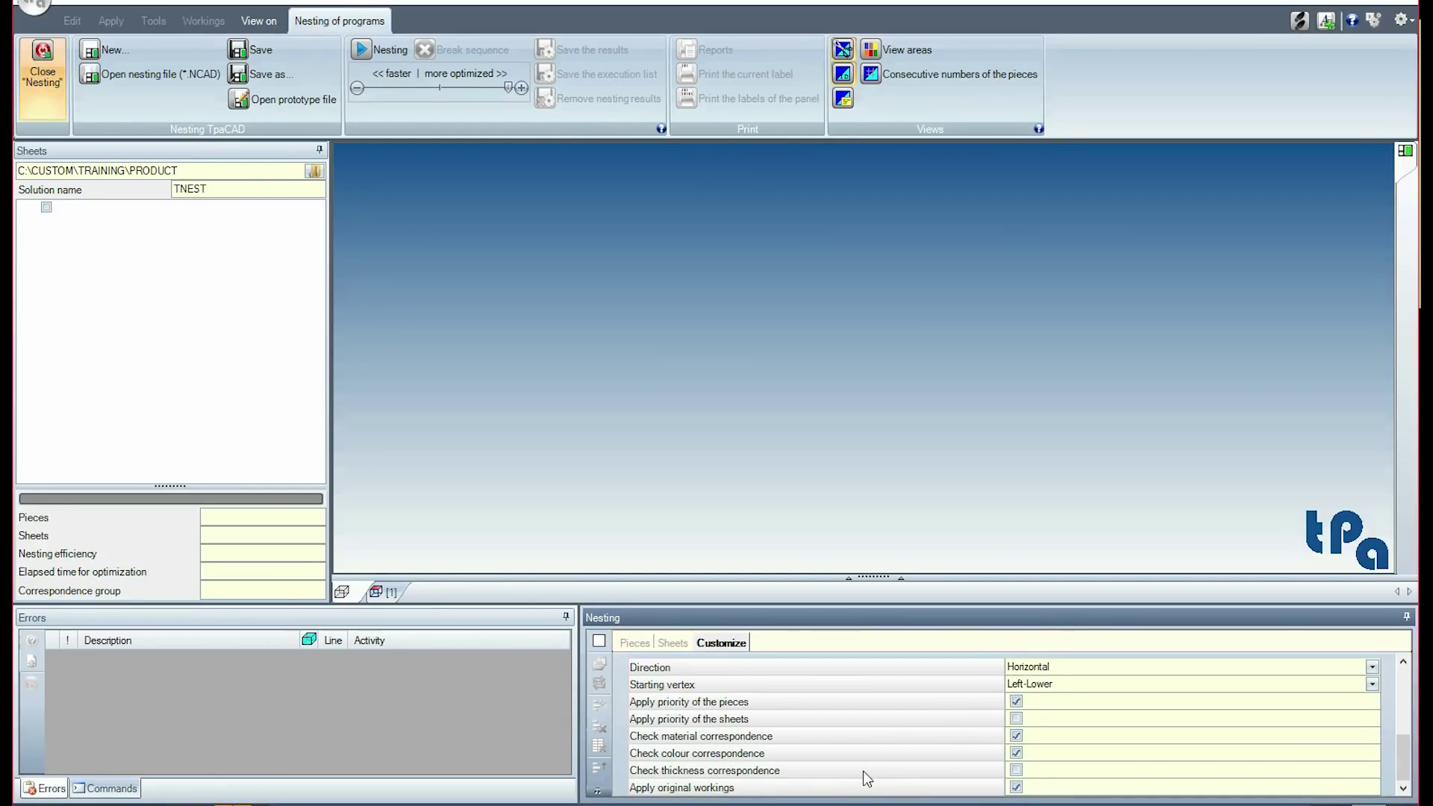
- Load a.tcn, b.tcn and d.tcn as nesting pieces
{"action": "left_click", "coordinate": [635, 643]}
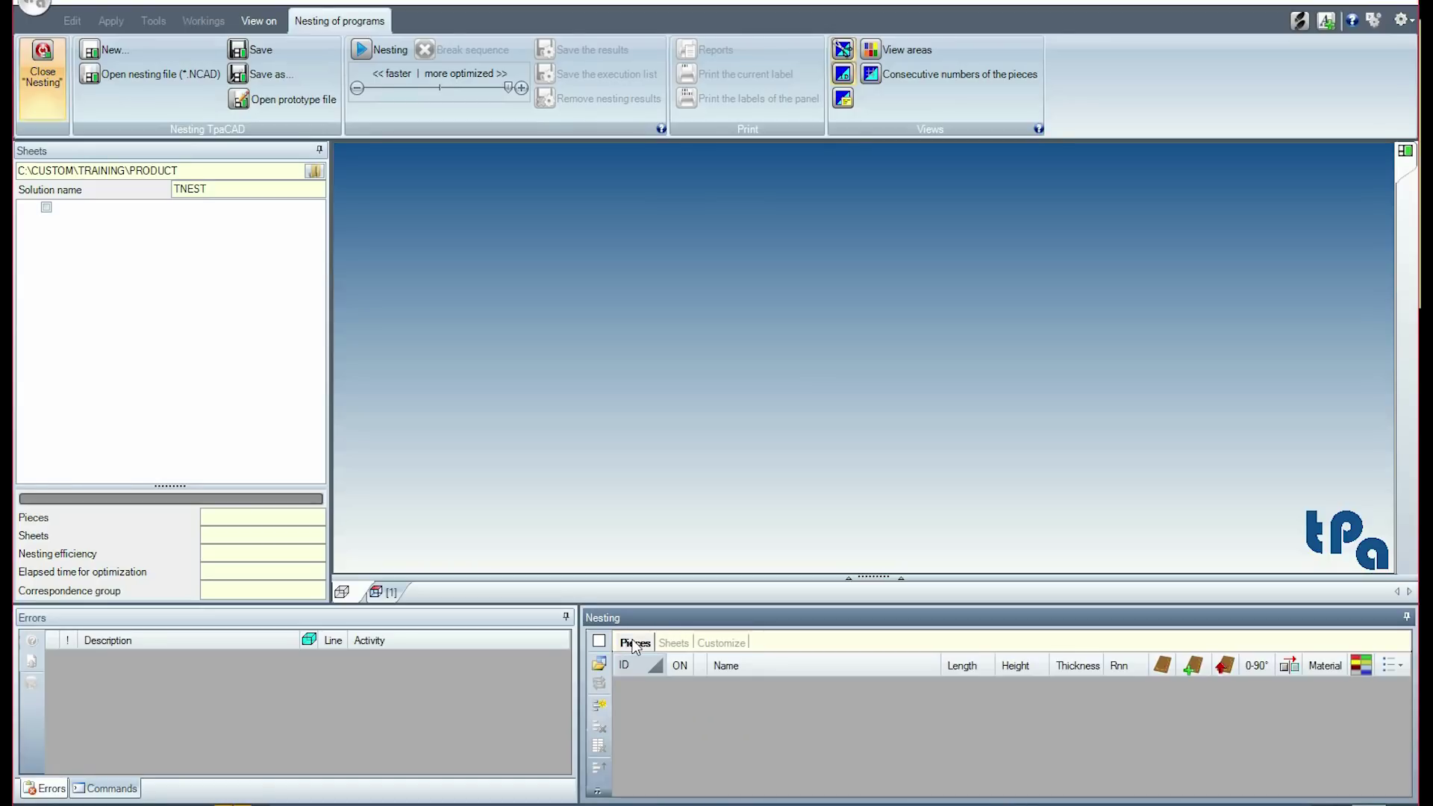
{"action": "left_click", "coordinate": [598, 663]}
{"action": "left_click", "coordinate": [999, 246]}
{"action": "left_click", "coordinate": [743, 357]}
{"action": "left_click", "coordinate": [751, 398], "text": "shift"}
{"action": "left_click", "coordinate": [1130, 690]}
{"action": "left_click", "coordinate": [689, 581]}
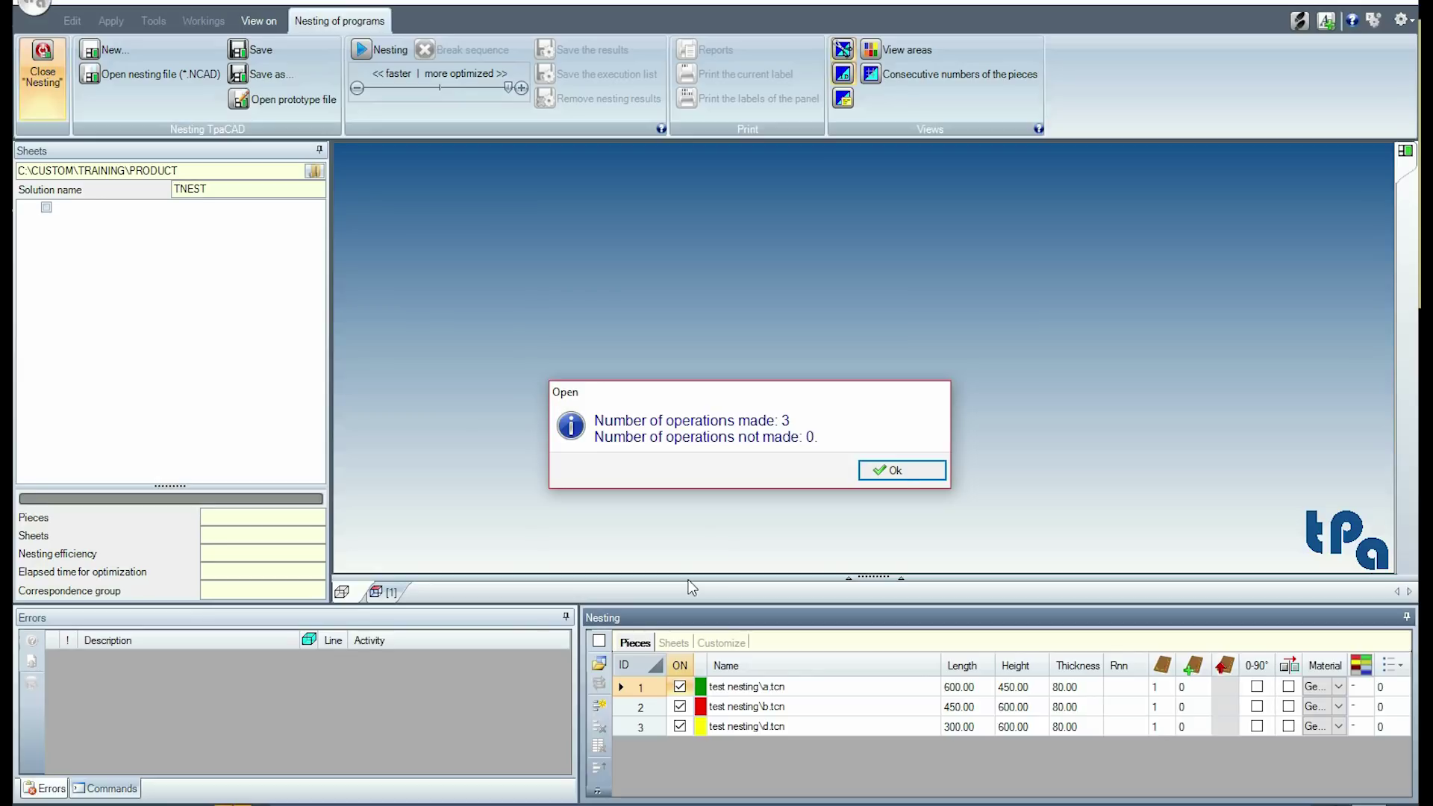
{"action": "left_click", "coordinate": [901, 471]}
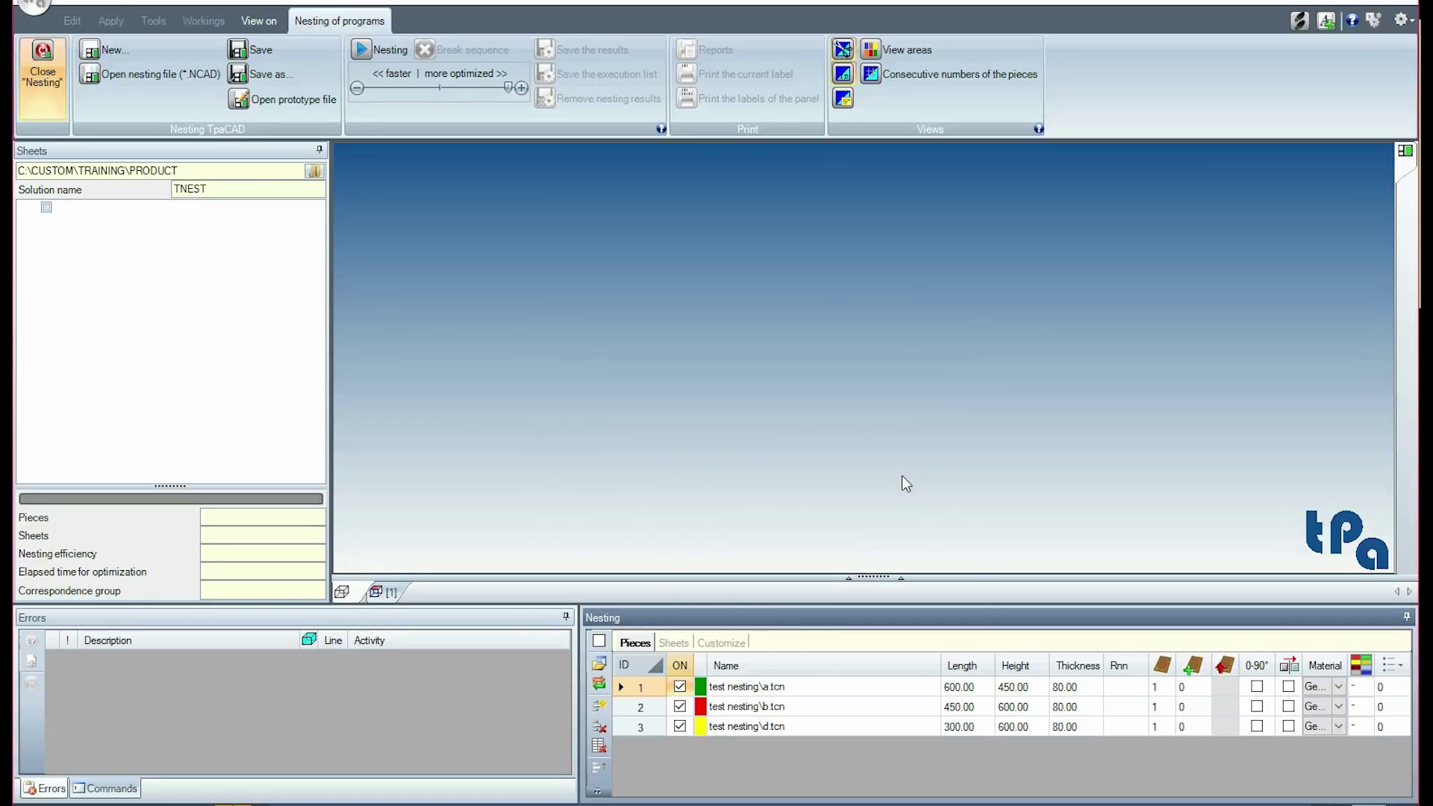
- Set each piece's quantity to 25 and allow 0–90° rotation for all pieces
{"action": "left_click", "coordinate": [1167, 690]}
{"action": "type", "text": "25"}
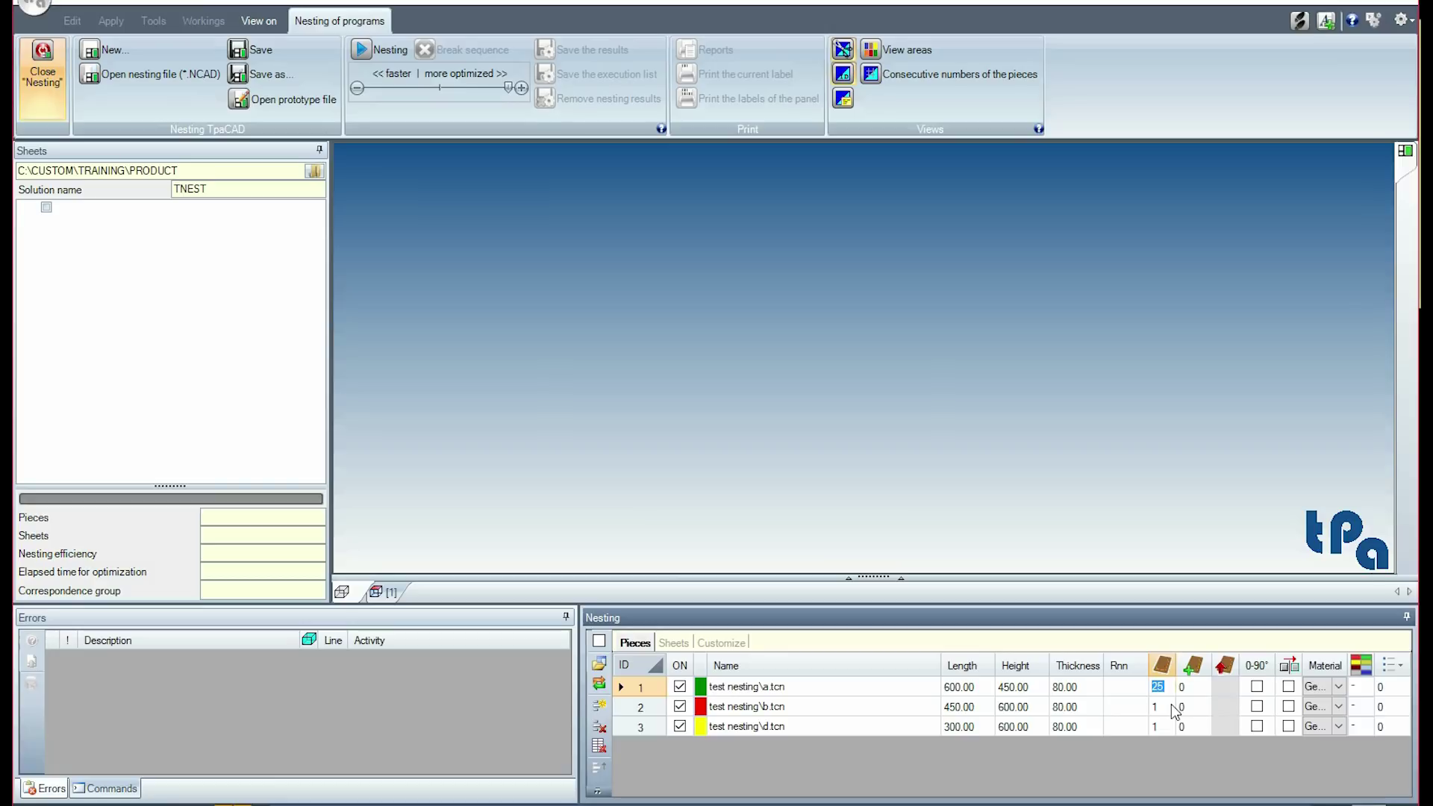
{"action": "left_click", "coordinate": [1164, 707]}
{"action": "type", "text": "25"}
{"action": "left_click", "coordinate": [1165, 728]}
{"action": "type", "text": "25"}
{"action": "left_click", "coordinate": [1257, 666]}
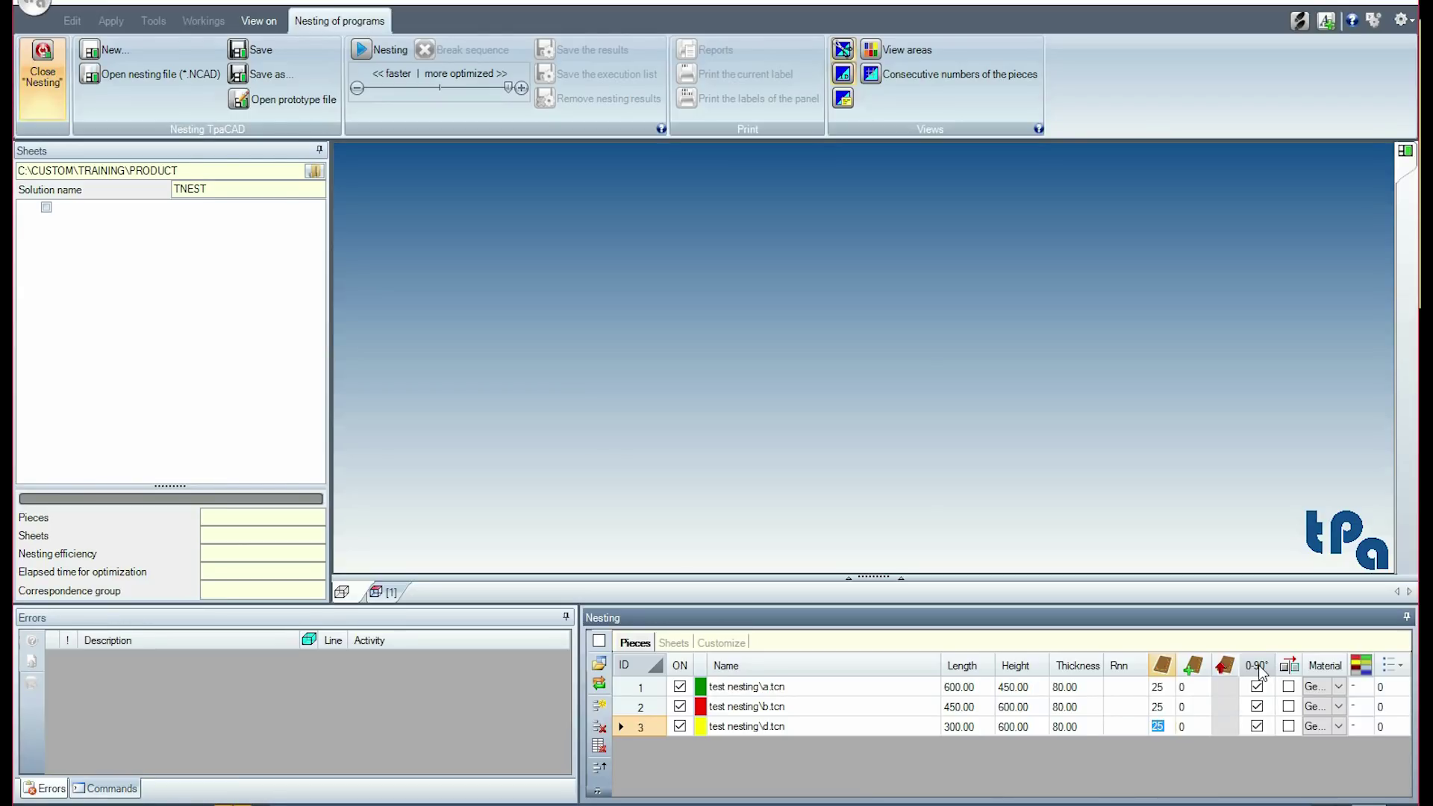
- Nest all 75 pieces across 3 sheets and display them as coloured areas
{"action": "left_click", "coordinate": [380, 49]}
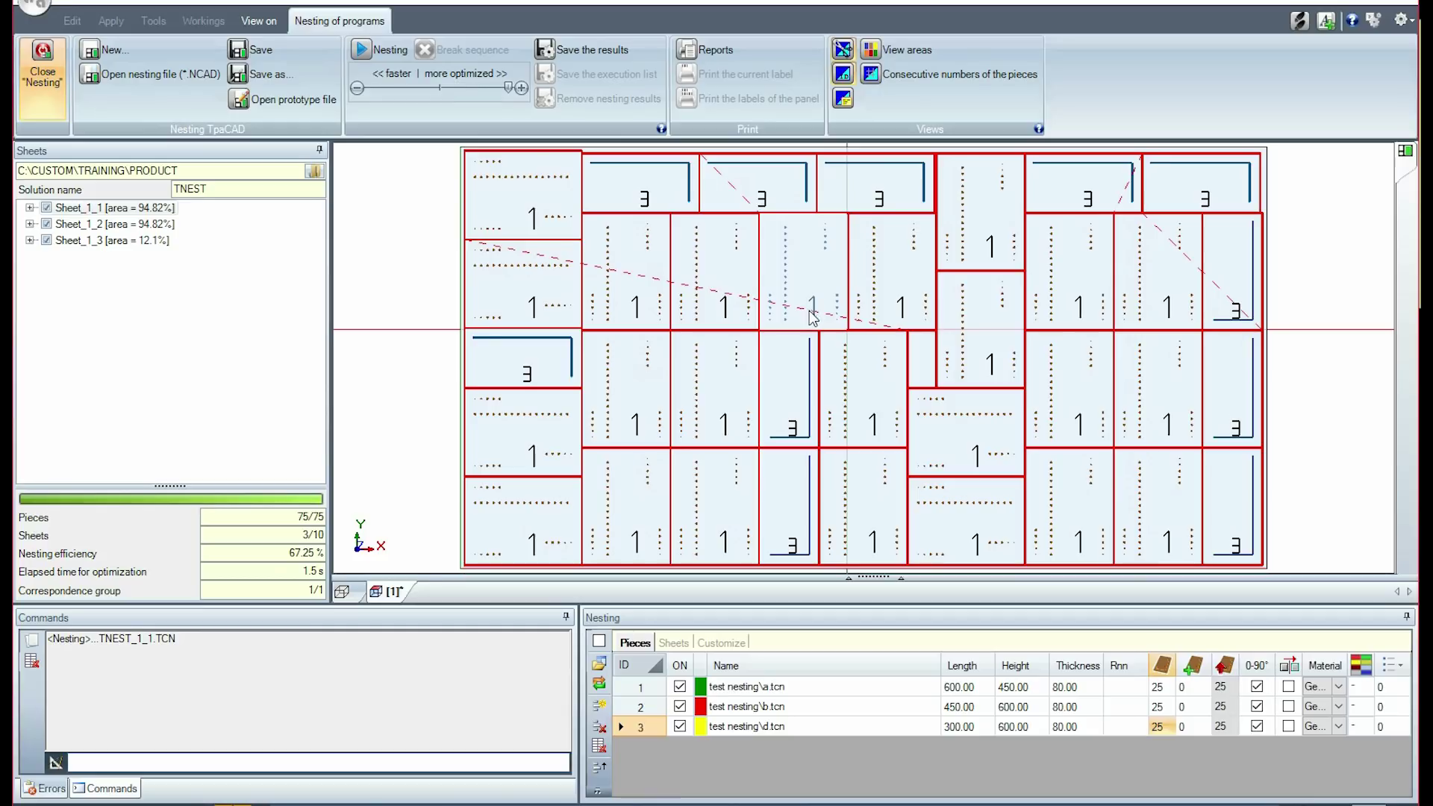
{"action": "left_click", "coordinate": [904, 48]}
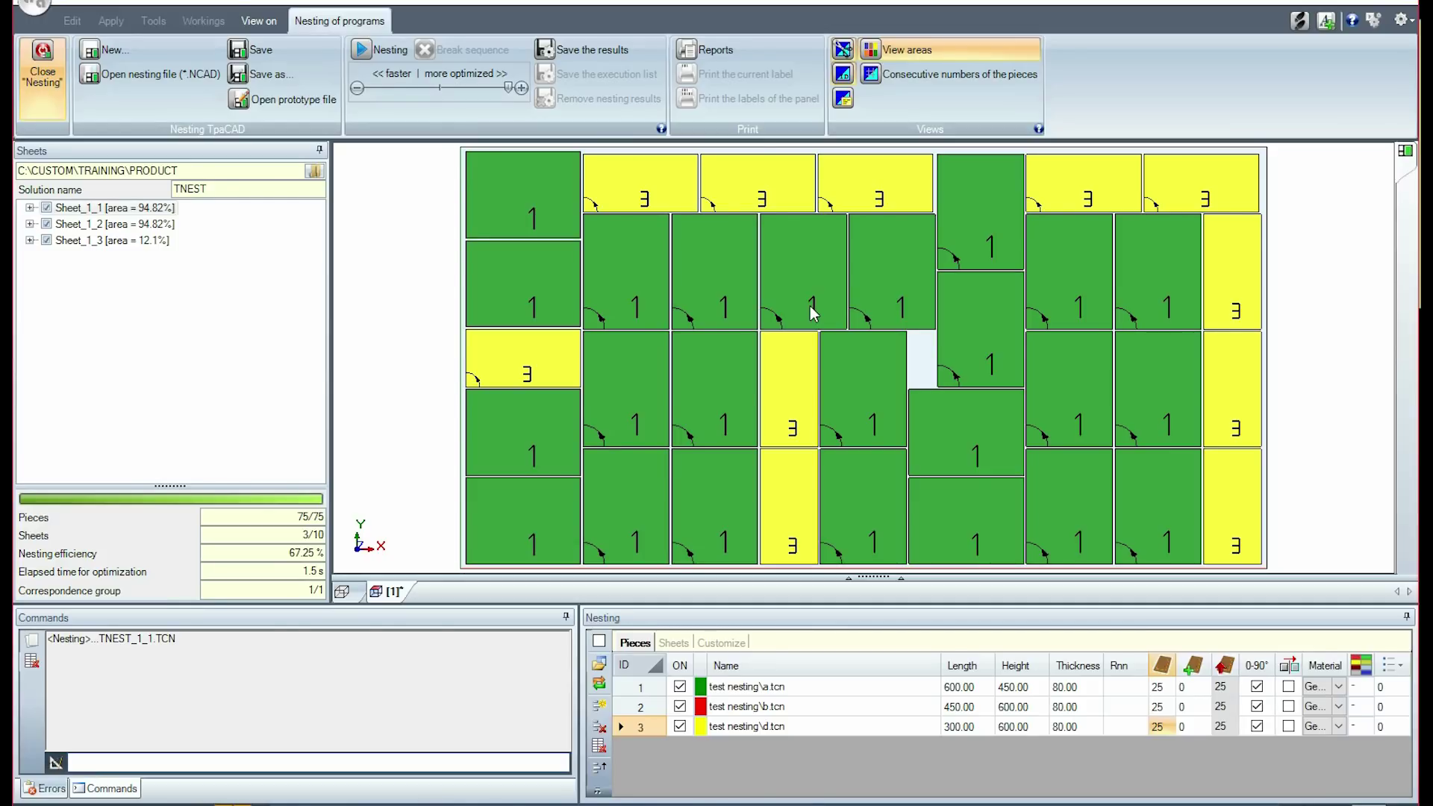
- Inspect the a.tcn and d.tcn piece rows and a yellow d.tcn part, then return to outlines
{"action": "left_click", "coordinate": [729, 691]}
{"action": "left_click", "coordinate": [794, 403]}
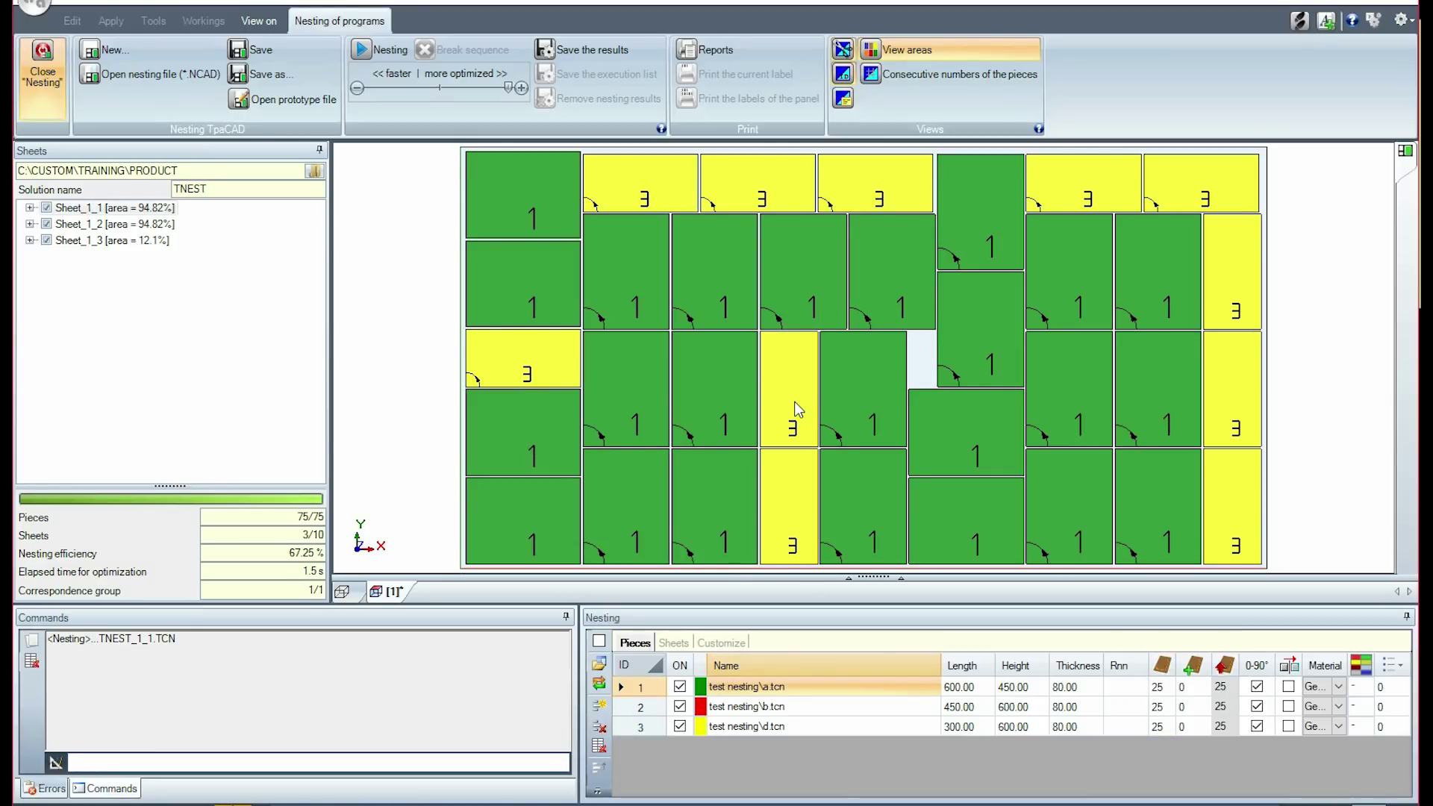
{"action": "left_click", "coordinate": [727, 729]}
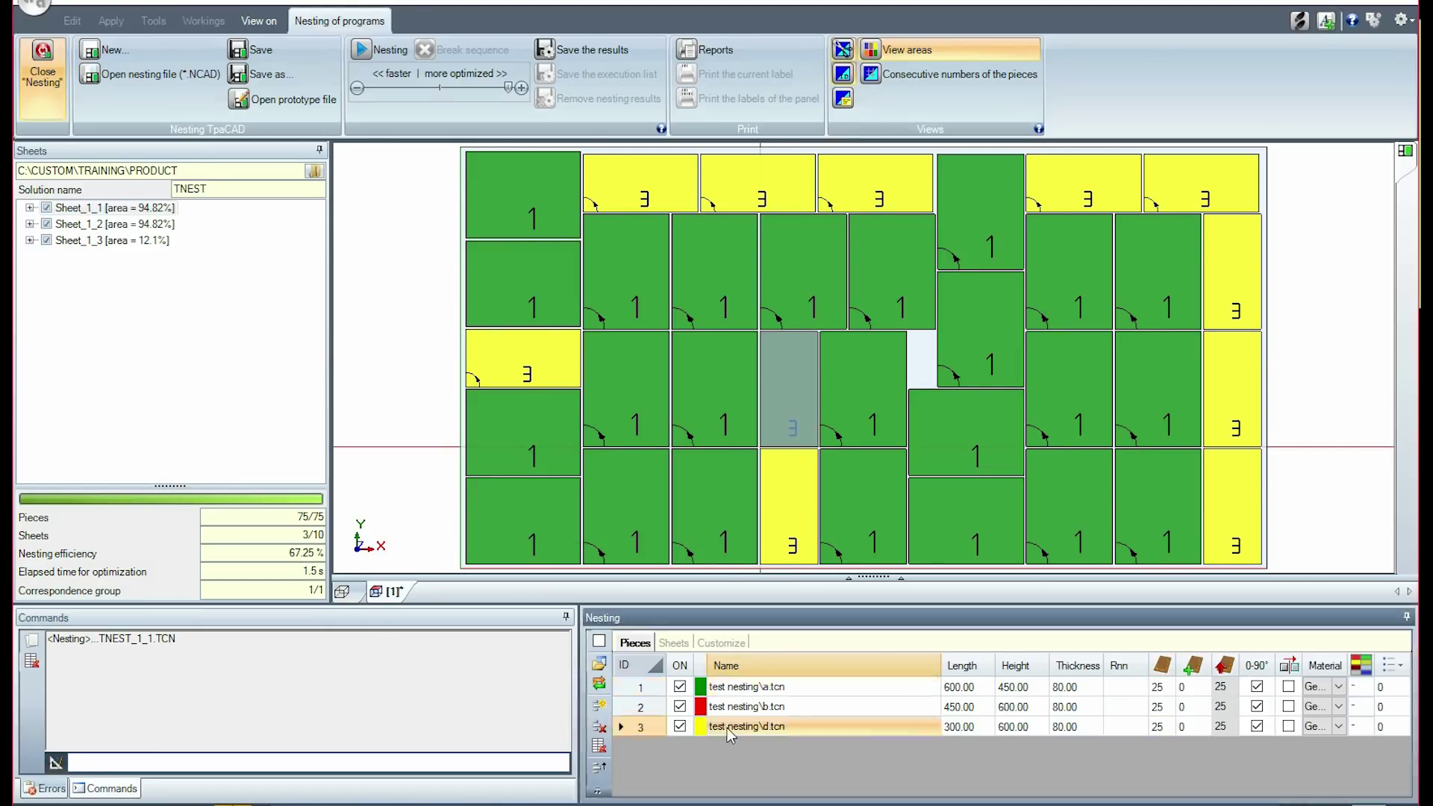
{"action": "left_click", "coordinate": [892, 51]}
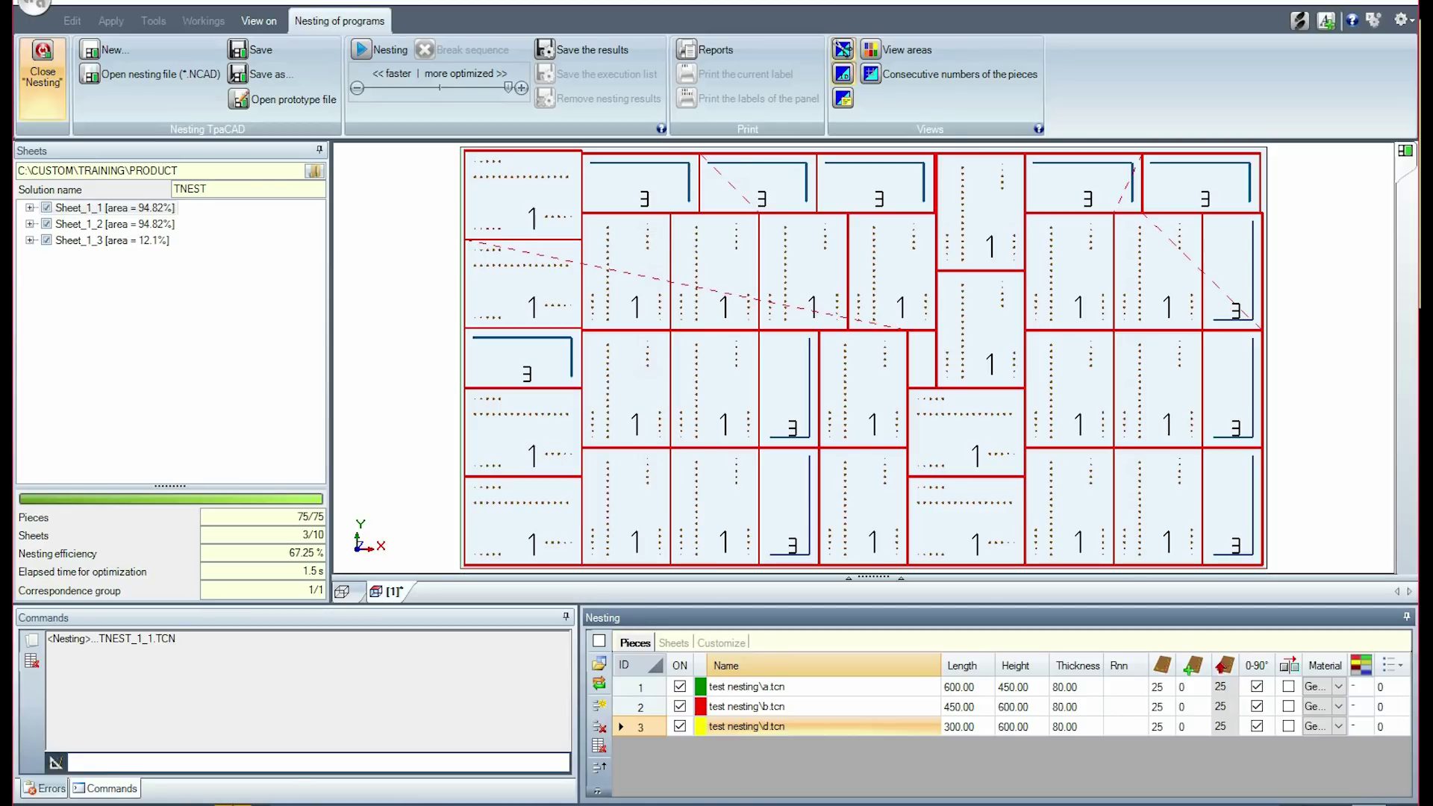
- Expand Sheet_1_1 and inspect its ID 1 and ID 3 entries and positioned-pieces count
{"action": "left_click", "coordinate": [30, 207]}
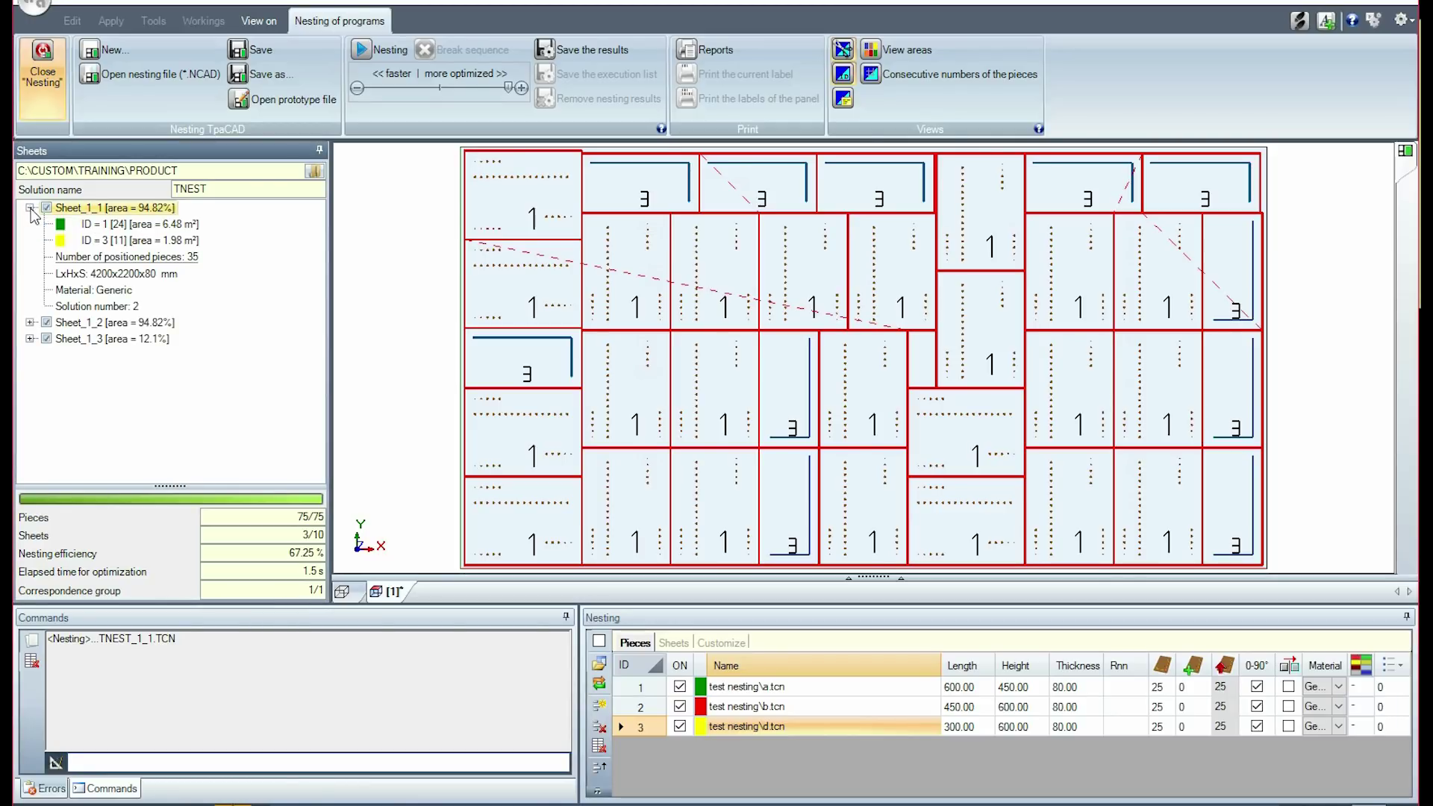
{"action": "left_click", "coordinate": [183, 224]}
{"action": "left_click", "coordinate": [185, 241]}
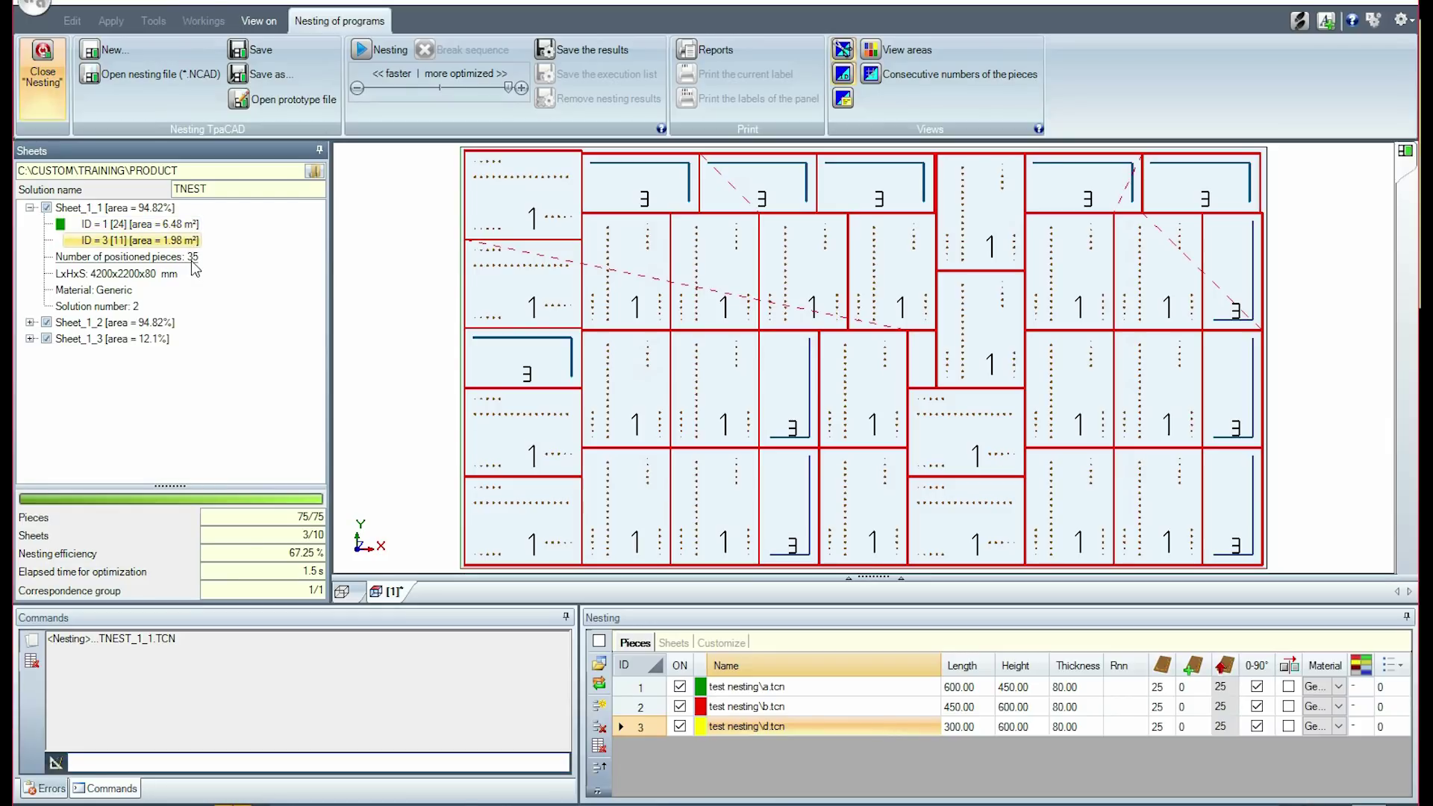
{"action": "left_click", "coordinate": [192, 260]}
- Label the placed pieces with consecutive numbers #1–#35 and select piece #35
{"action": "left_click", "coordinate": [922, 78]}
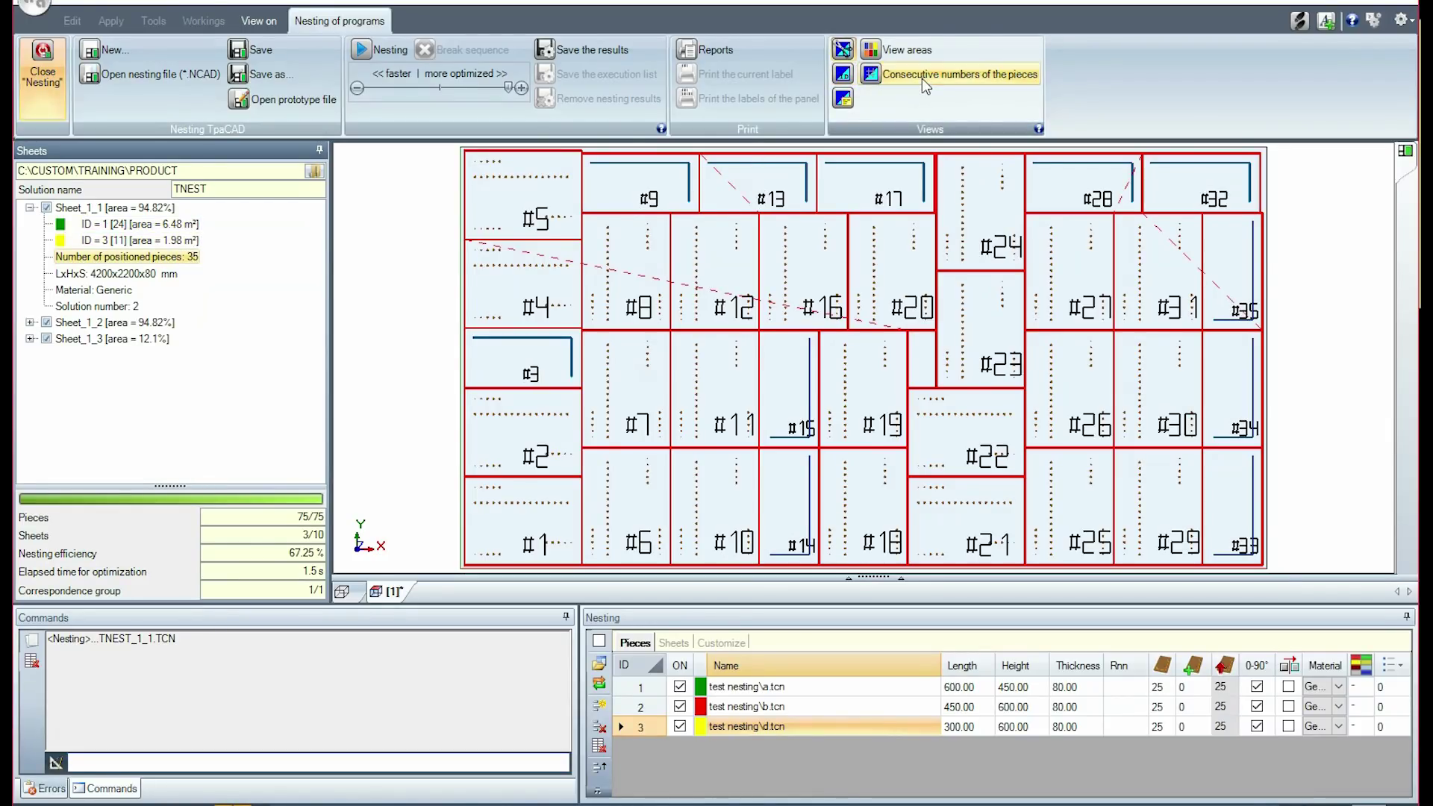
{"action": "left_click", "coordinate": [1242, 294]}
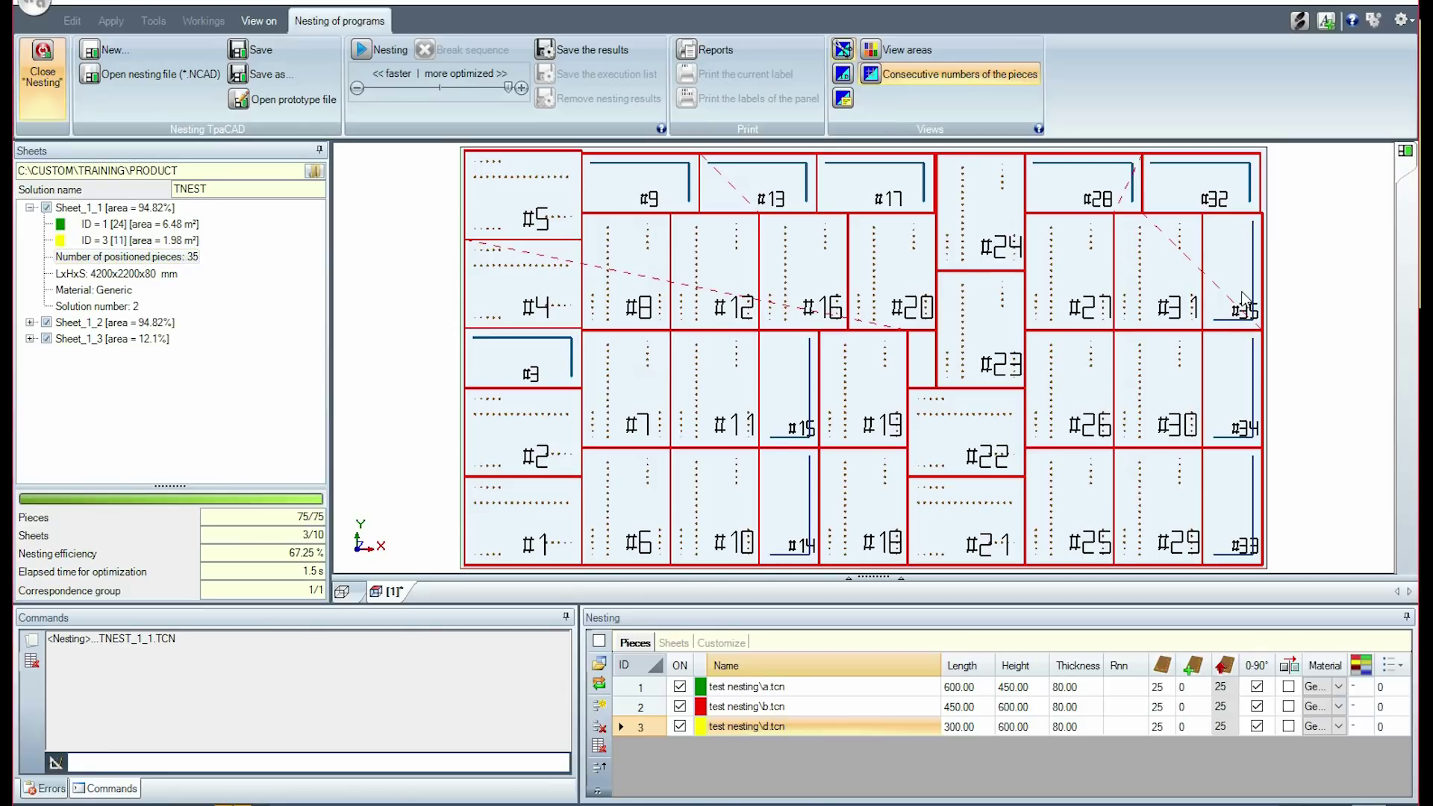
{"action": "left_click_drag", "start_coordinate": [1241, 297], "coordinate": [1086, 308]}
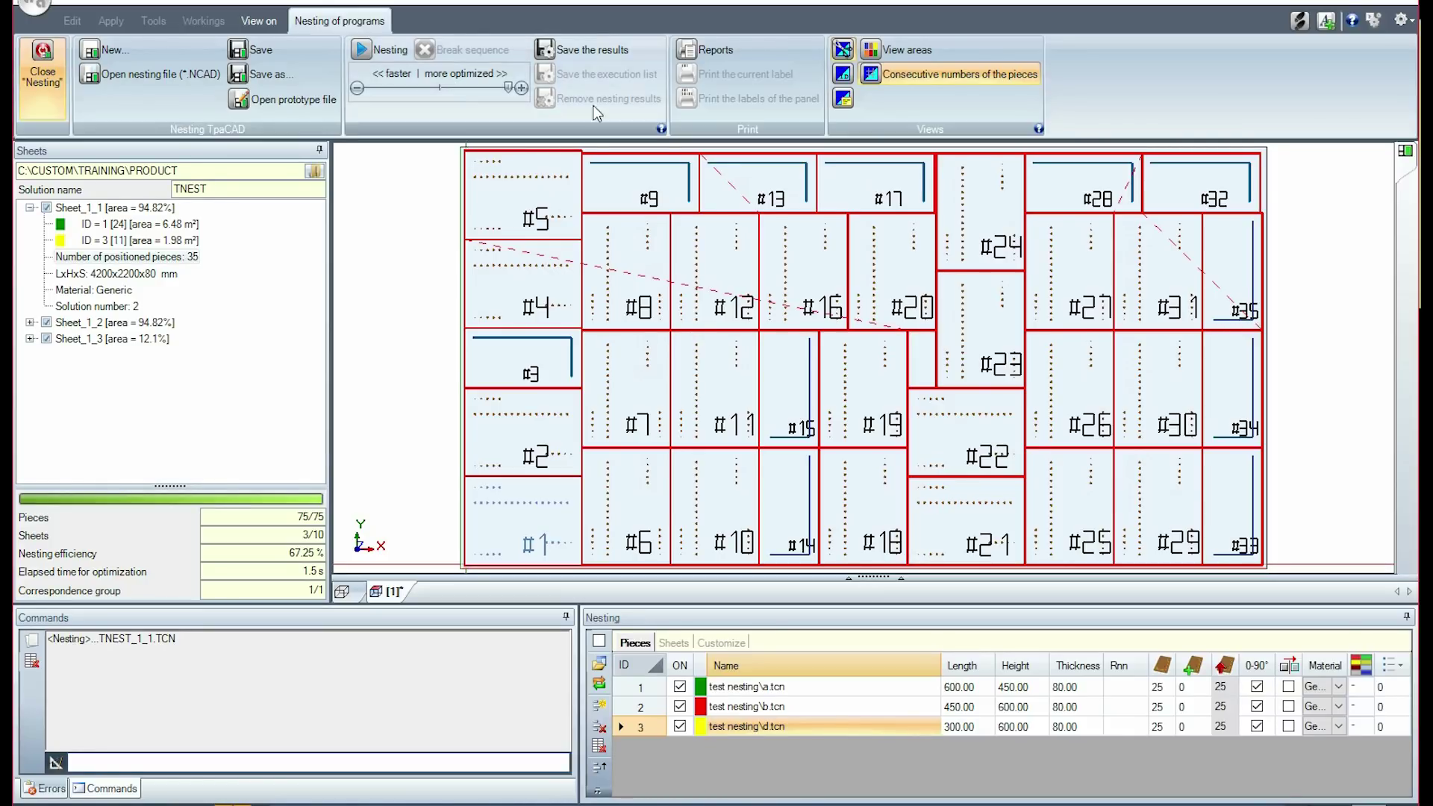
- Save the nesting results as sheet programs with labels, then preview piece #5's label
{"action": "left_click", "coordinate": [593, 48]}
{"action": "left_click", "coordinate": [677, 477]}
{"action": "left_click", "coordinate": [791, 512]}
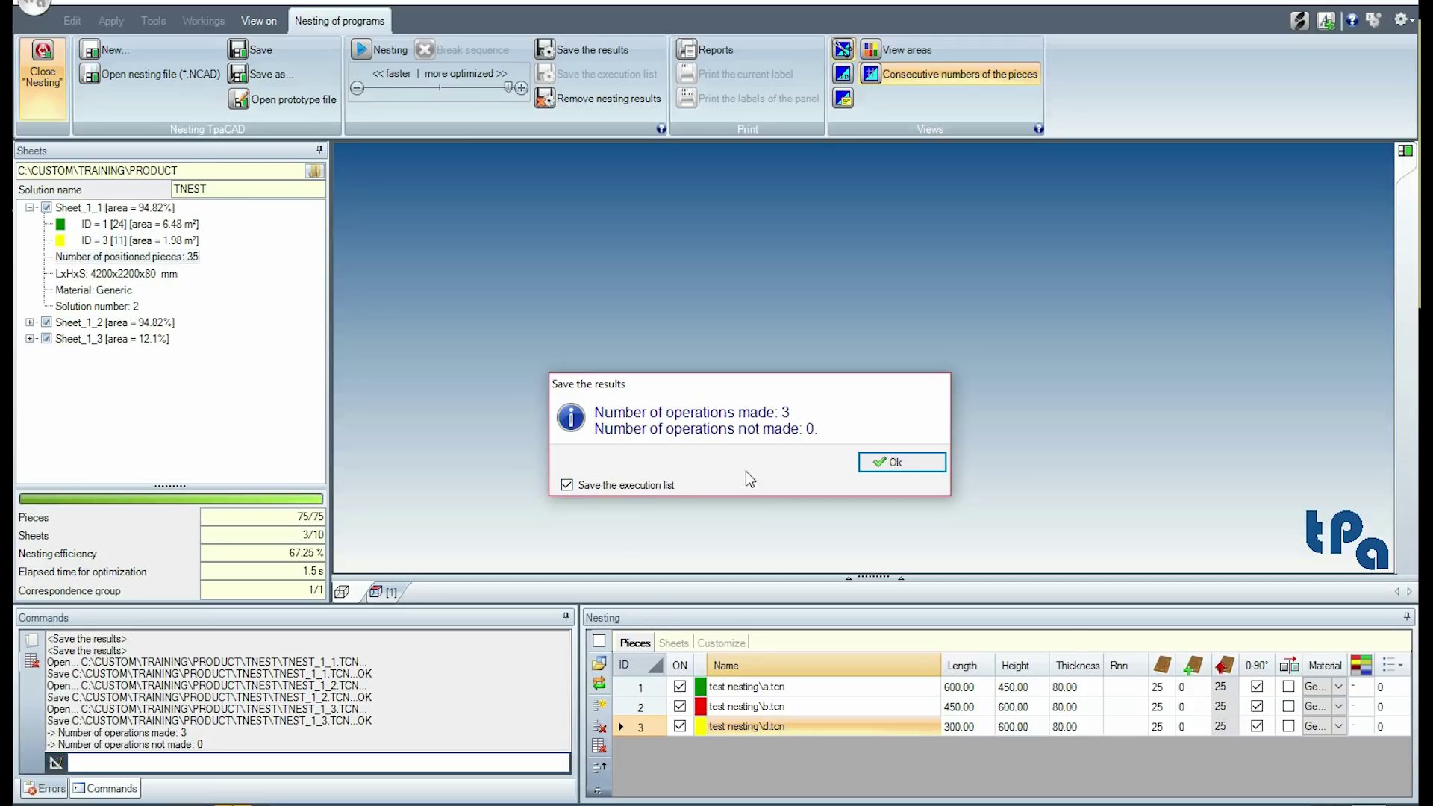
{"action": "left_click", "coordinate": [875, 460]}
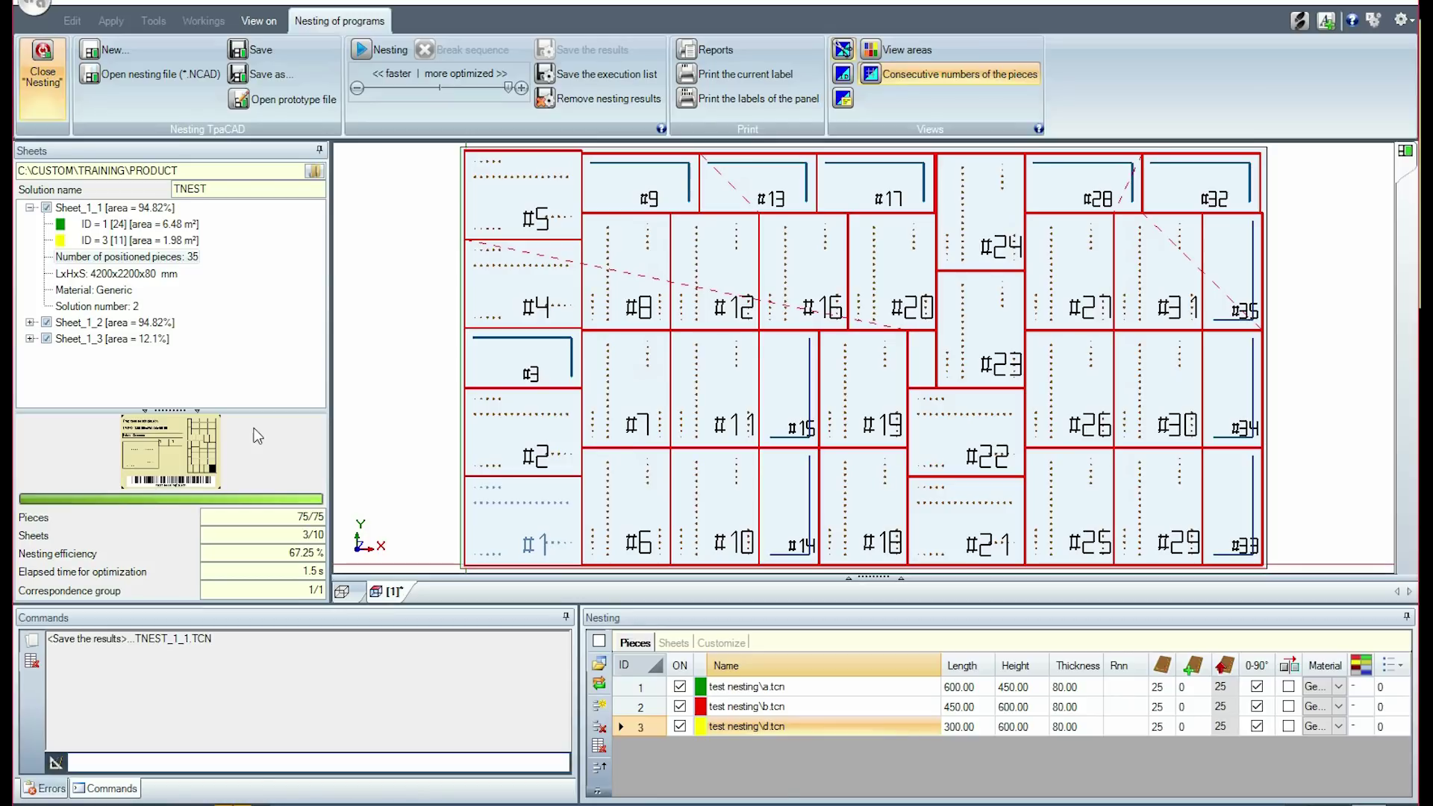
{"action": "left_click_drag", "start_coordinate": [260, 411], "coordinate": [253, 286]}
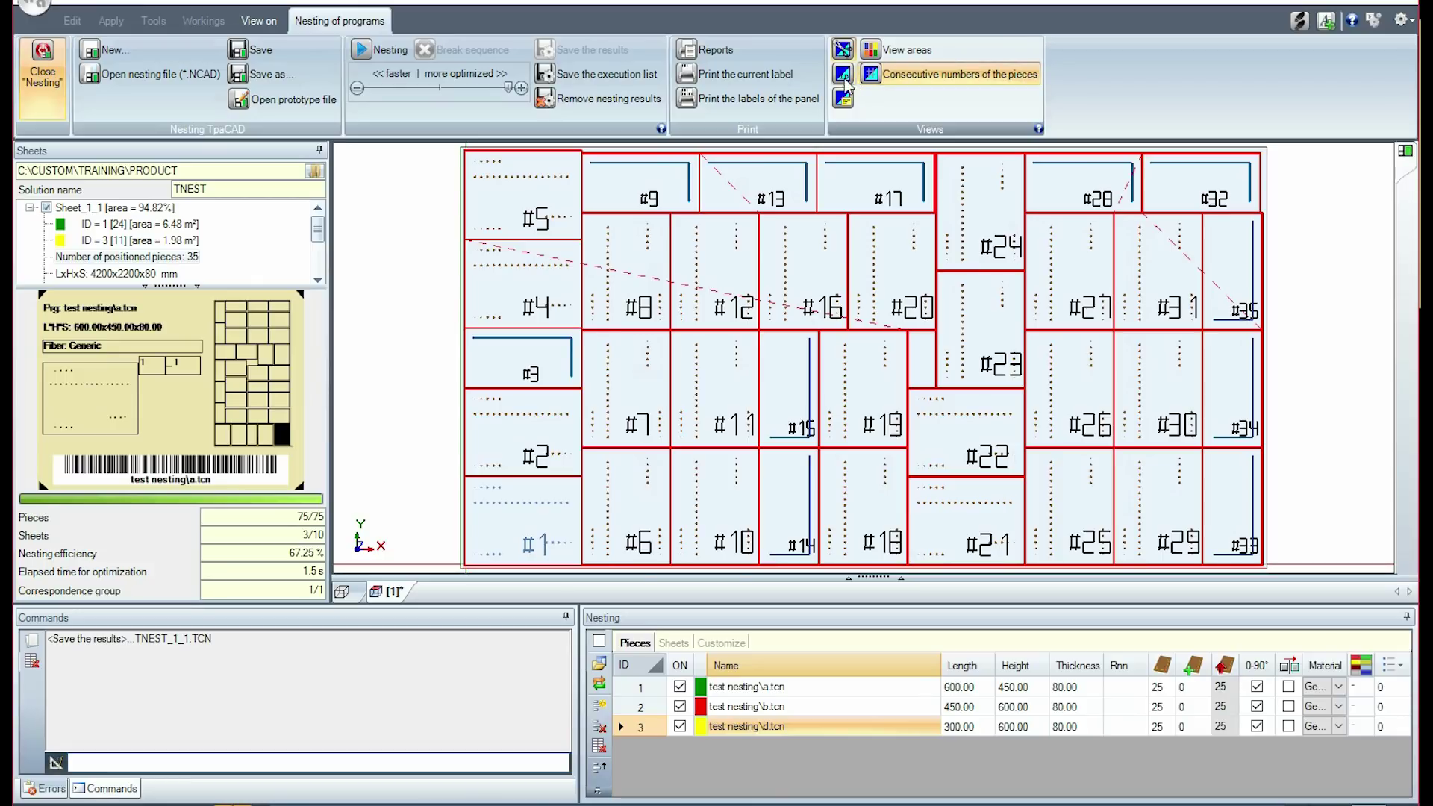
{"action": "left_click", "coordinate": [541, 220]}
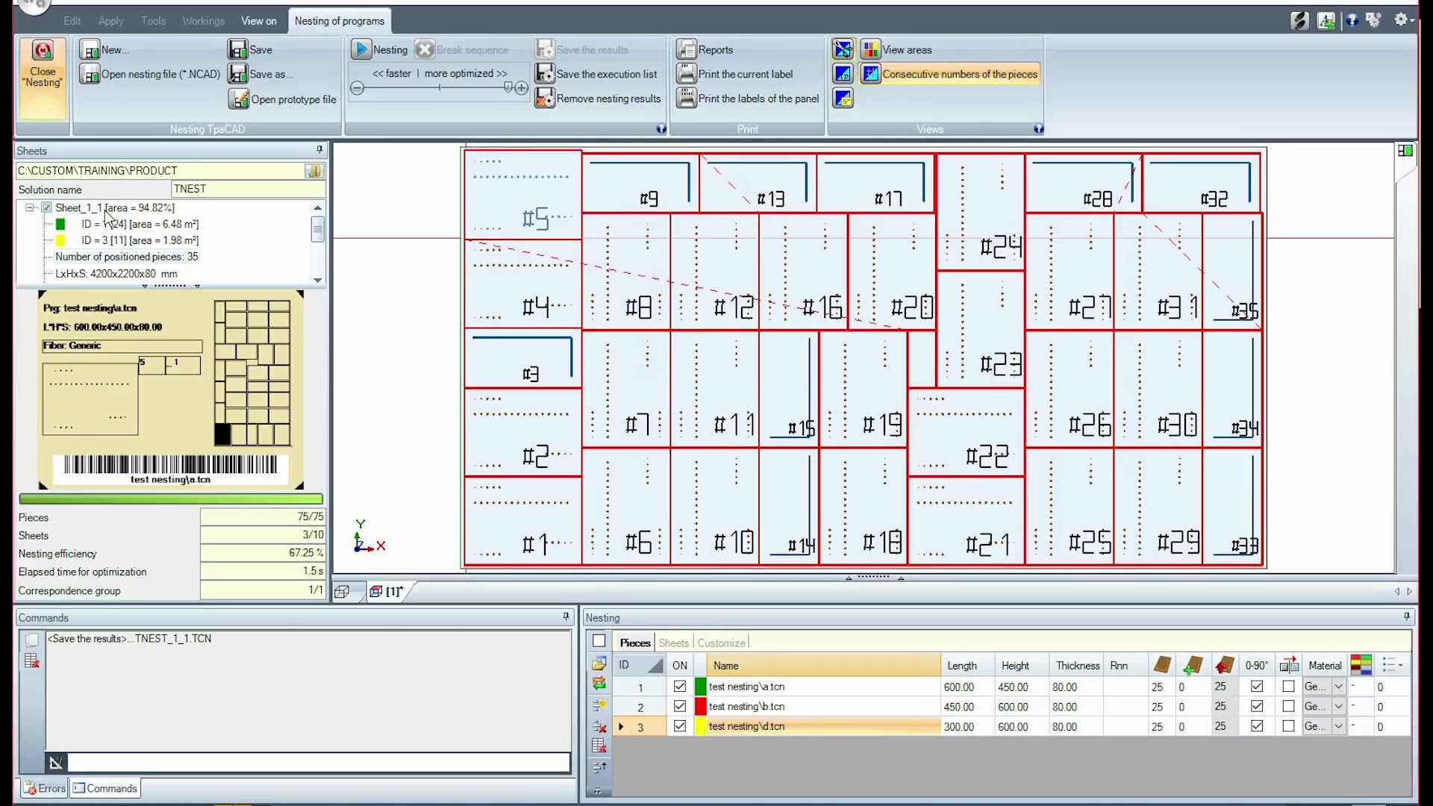
- Colour pieces by area and check the labels of piece #20 and d.tcn piece #35
{"action": "left_click", "coordinate": [906, 49]}
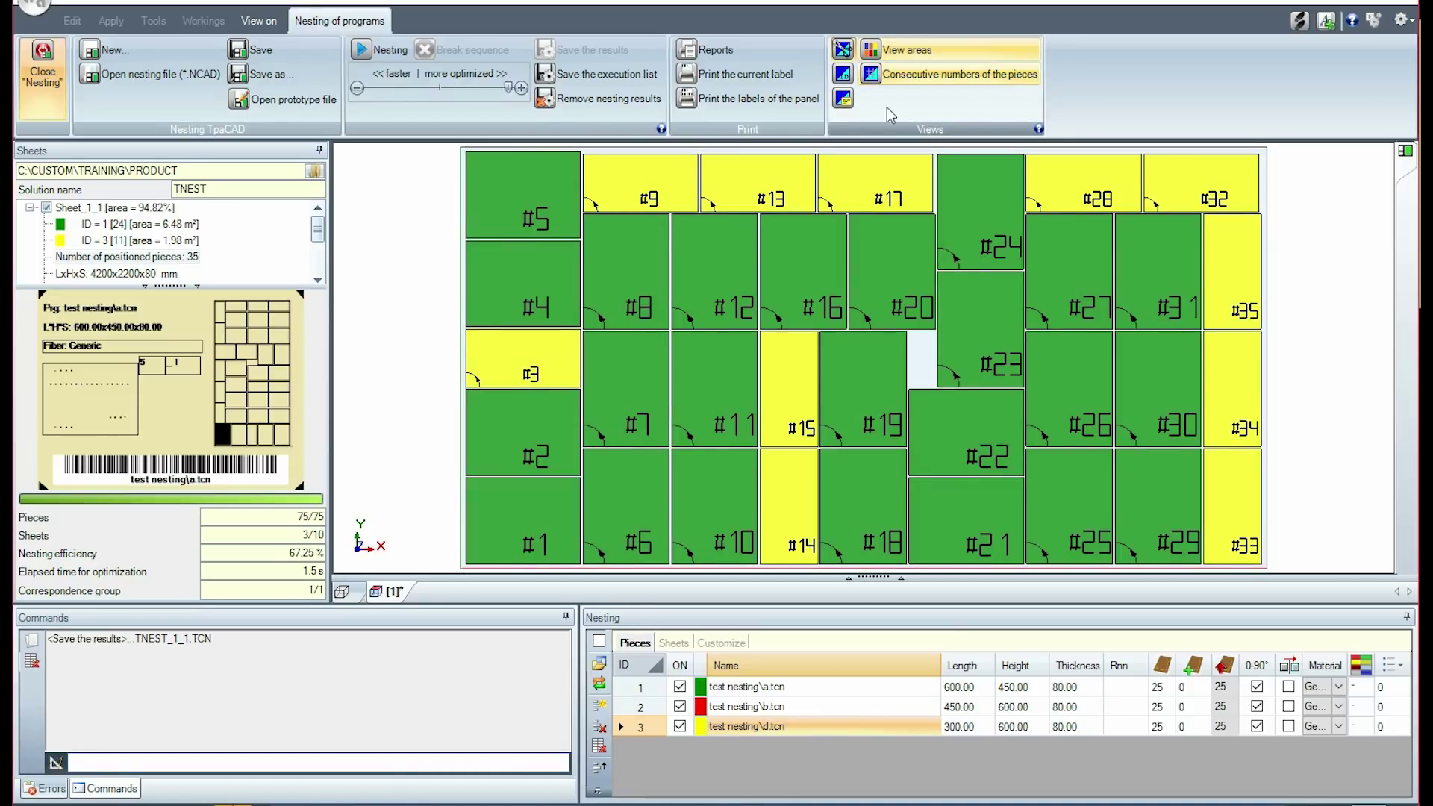
{"action": "left_click", "coordinate": [907, 301]}
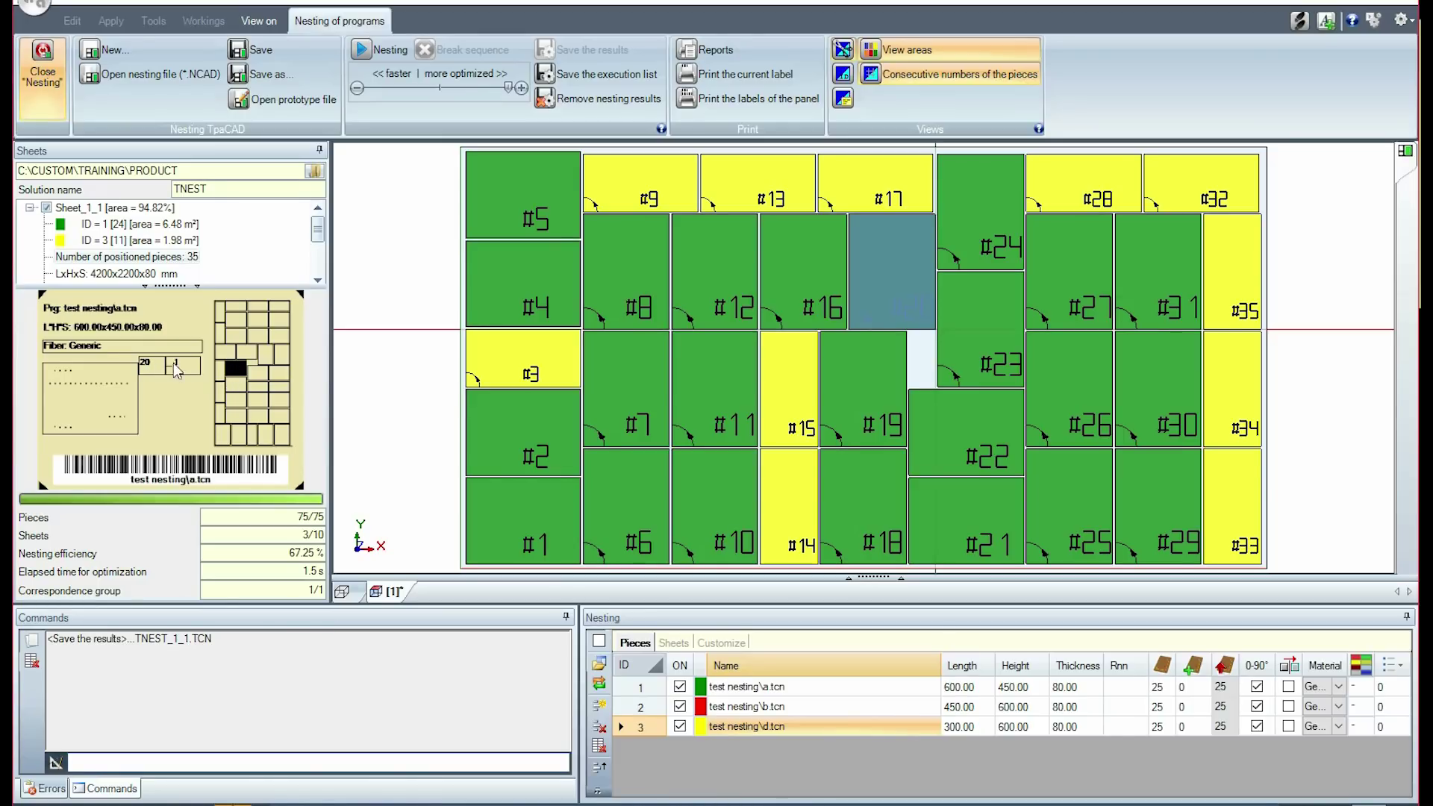
{"action": "left_click", "coordinate": [1237, 284]}
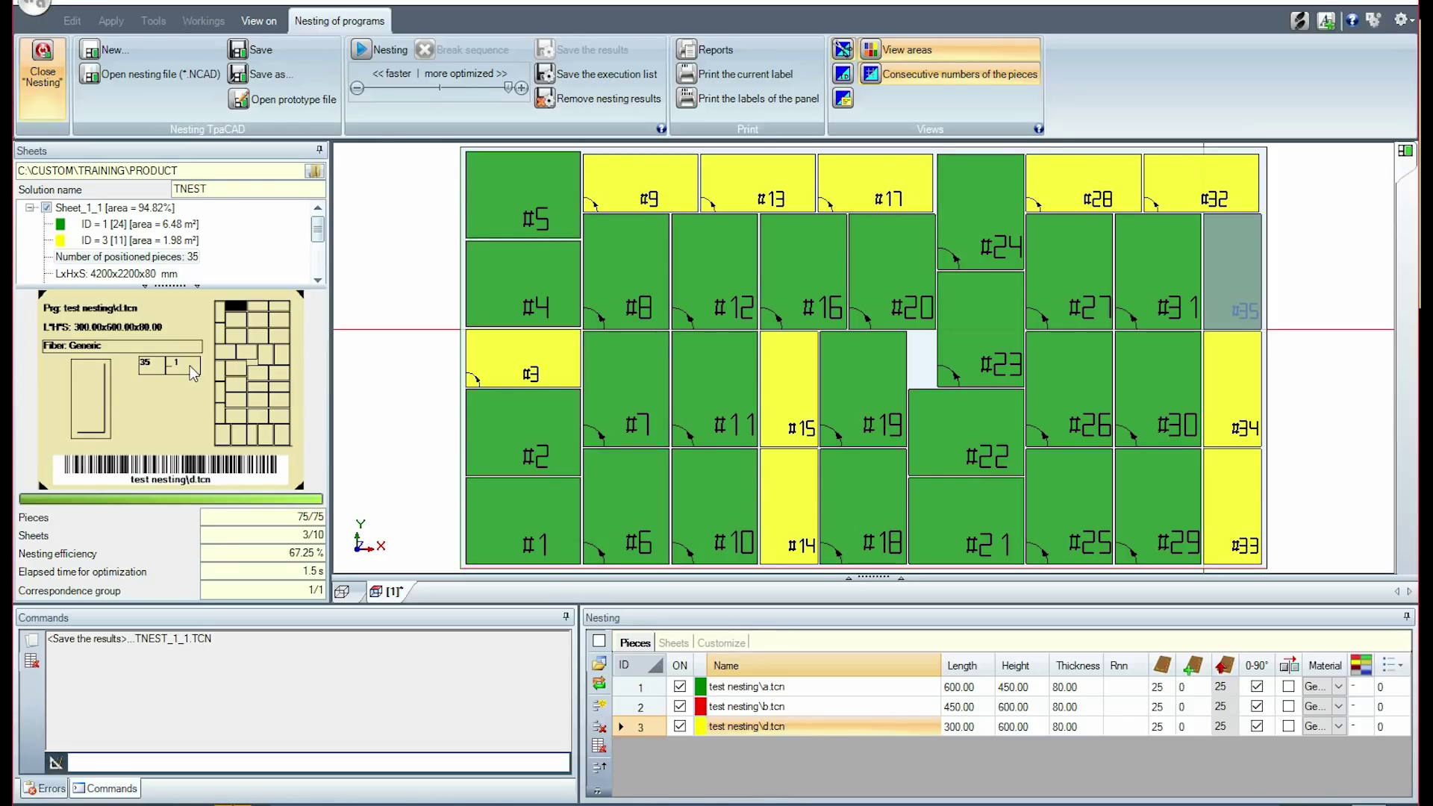
- Open the nesting report, zoom in, page to the last page, and close without printing
{"action": "left_click", "coordinate": [732, 51]}
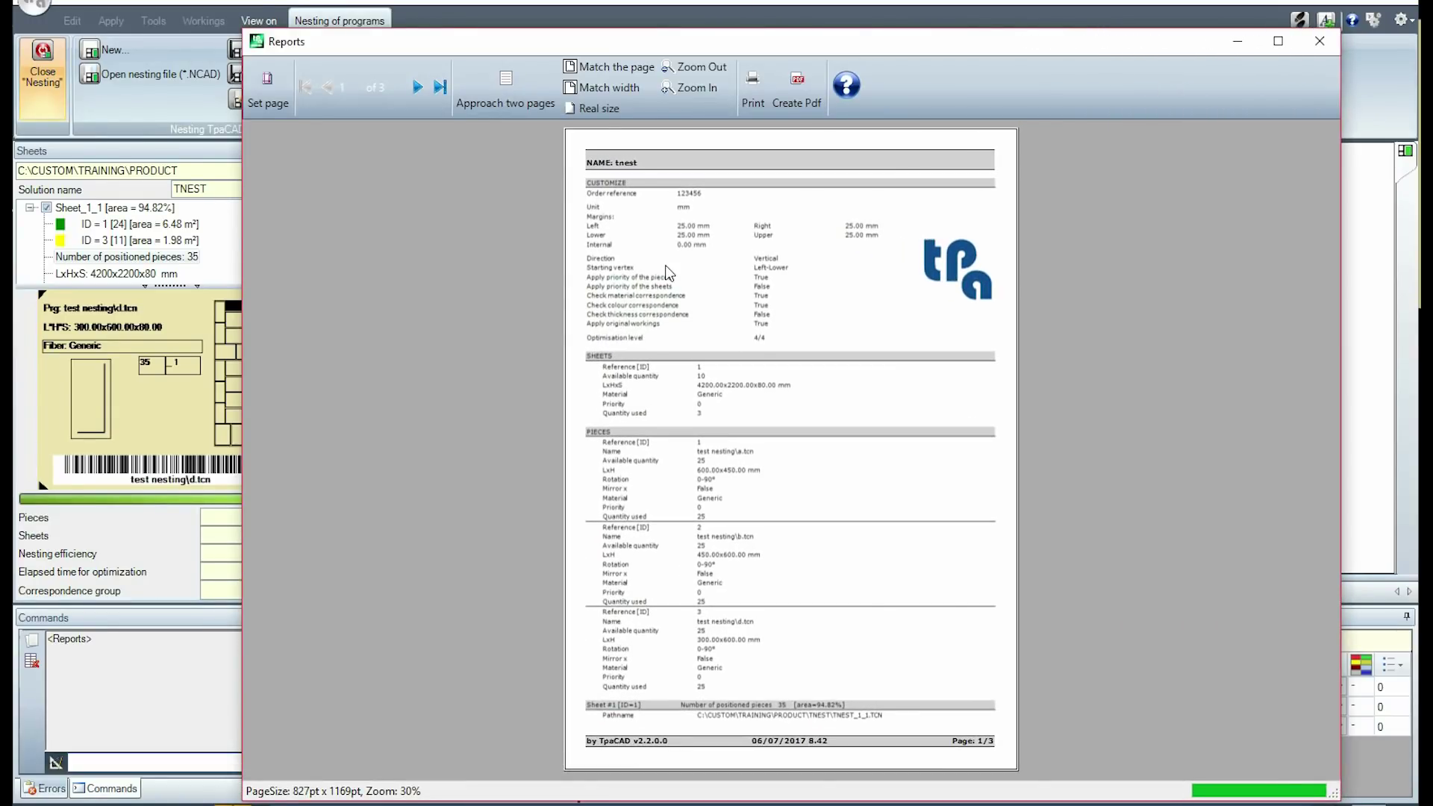
{"action": "left_click", "coordinate": [668, 272]}
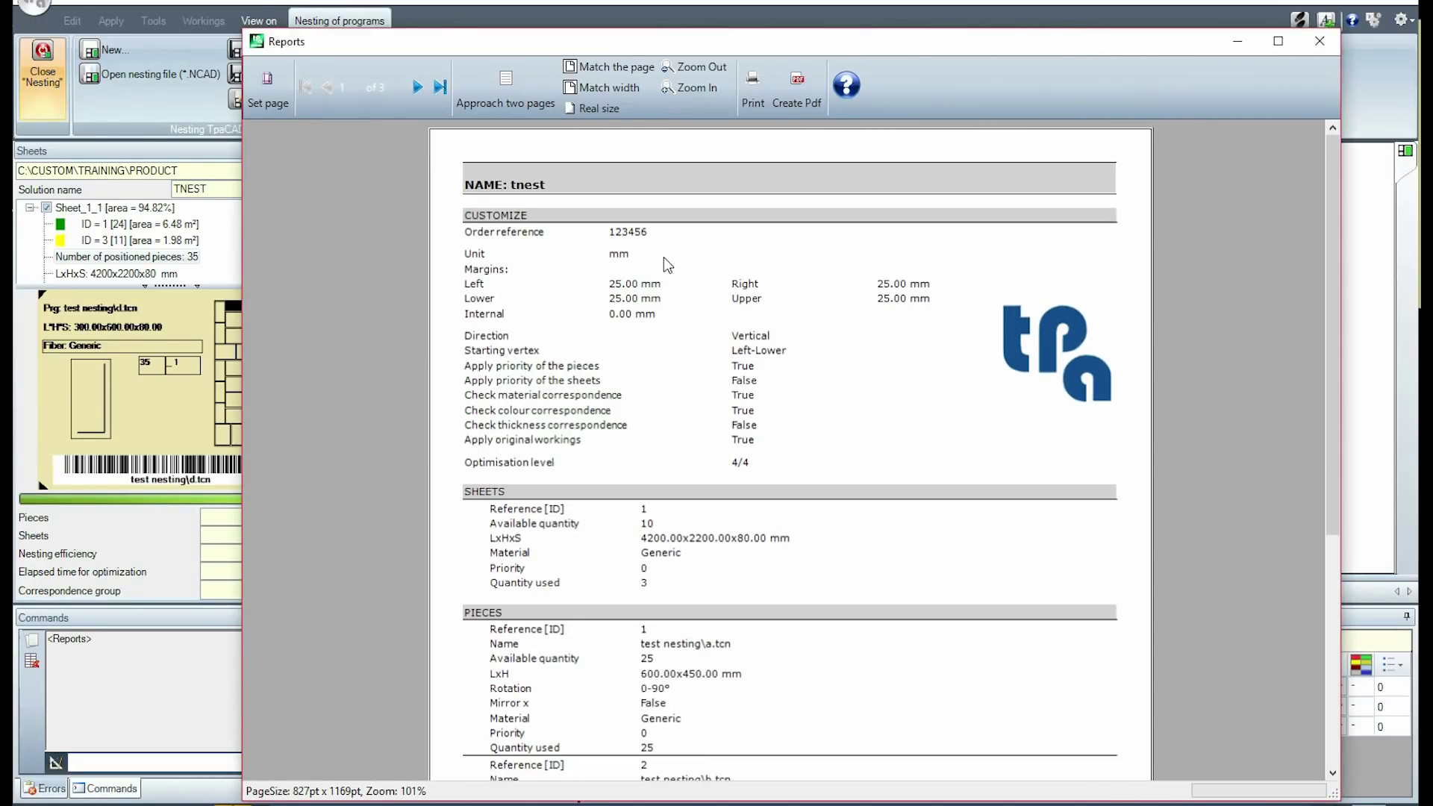
{"action": "scroll", "coordinate": [1055, 660], "scroll_direction": "down", "scroll_amount": 2}
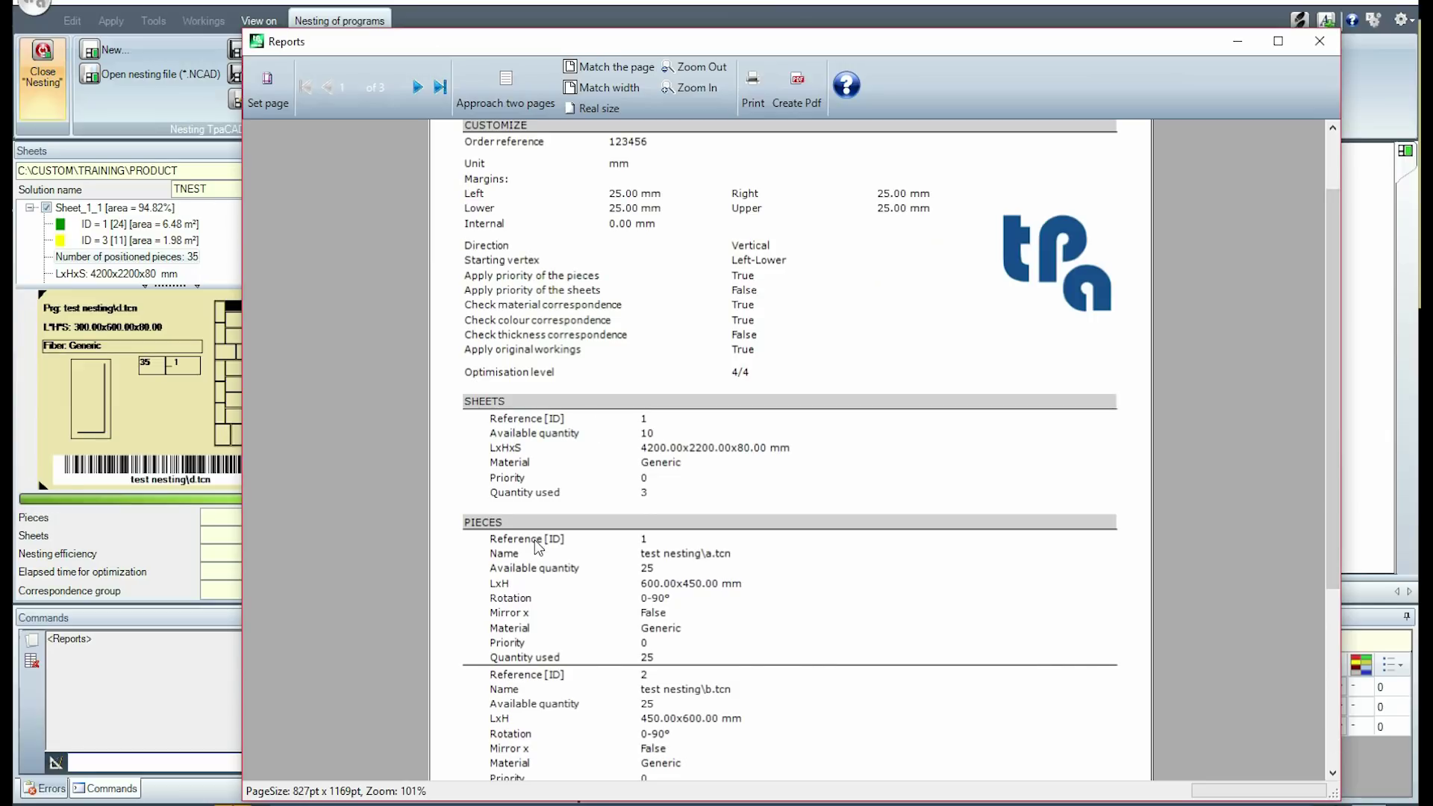
{"action": "scroll", "coordinate": [1331, 752], "scroll_direction": "down", "scroll_amount": 6}
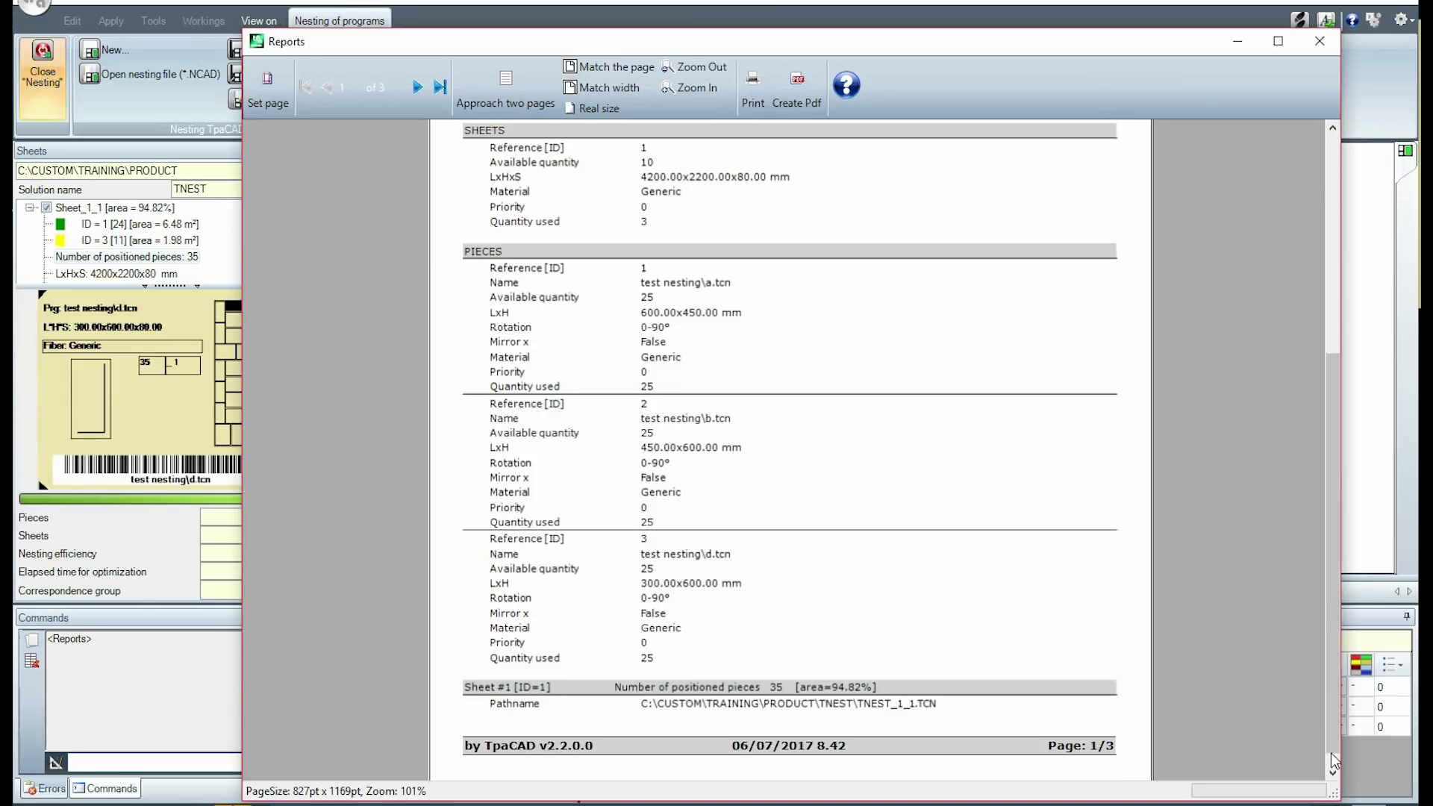
{"action": "left_click", "coordinate": [439, 89]}
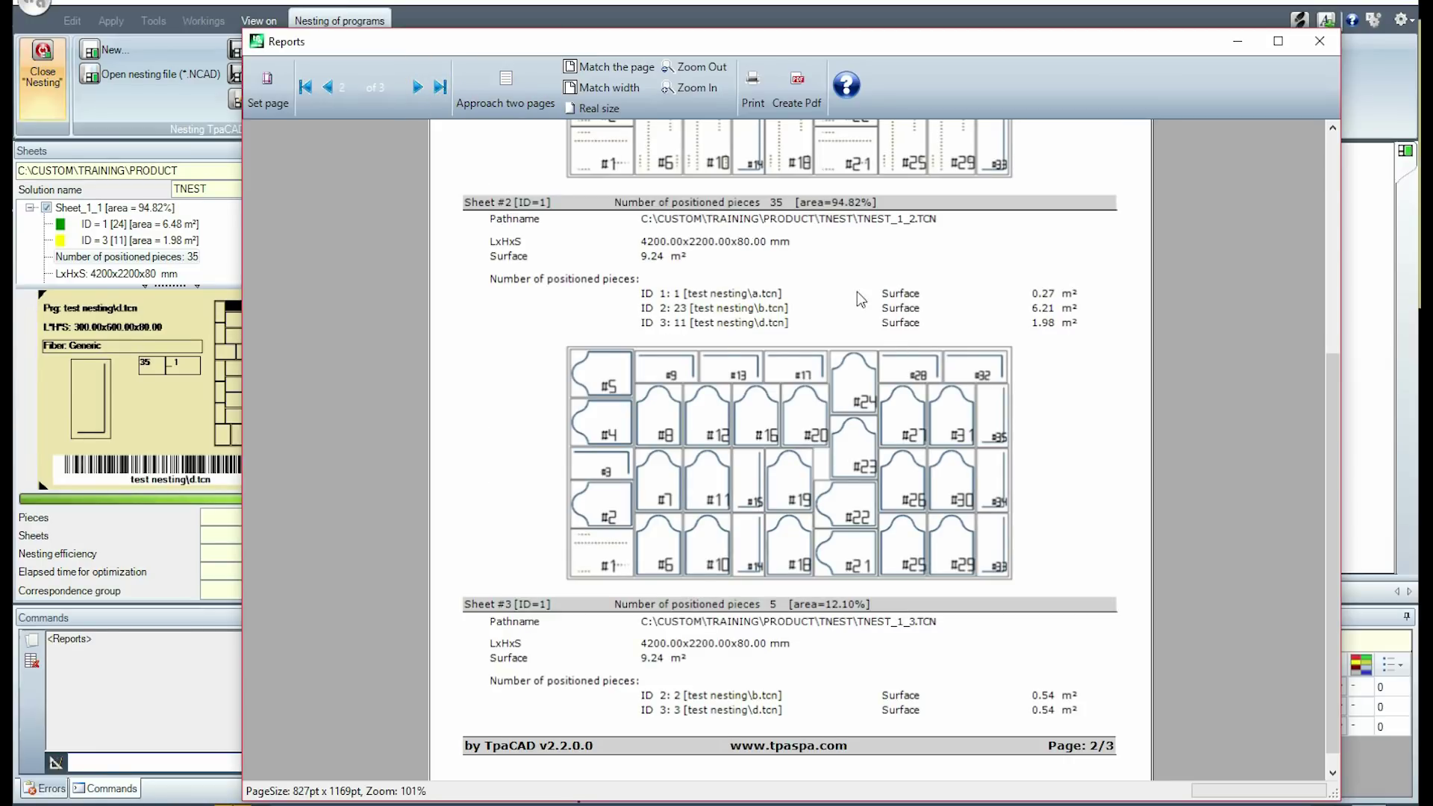
{"action": "left_click", "coordinate": [416, 87]}
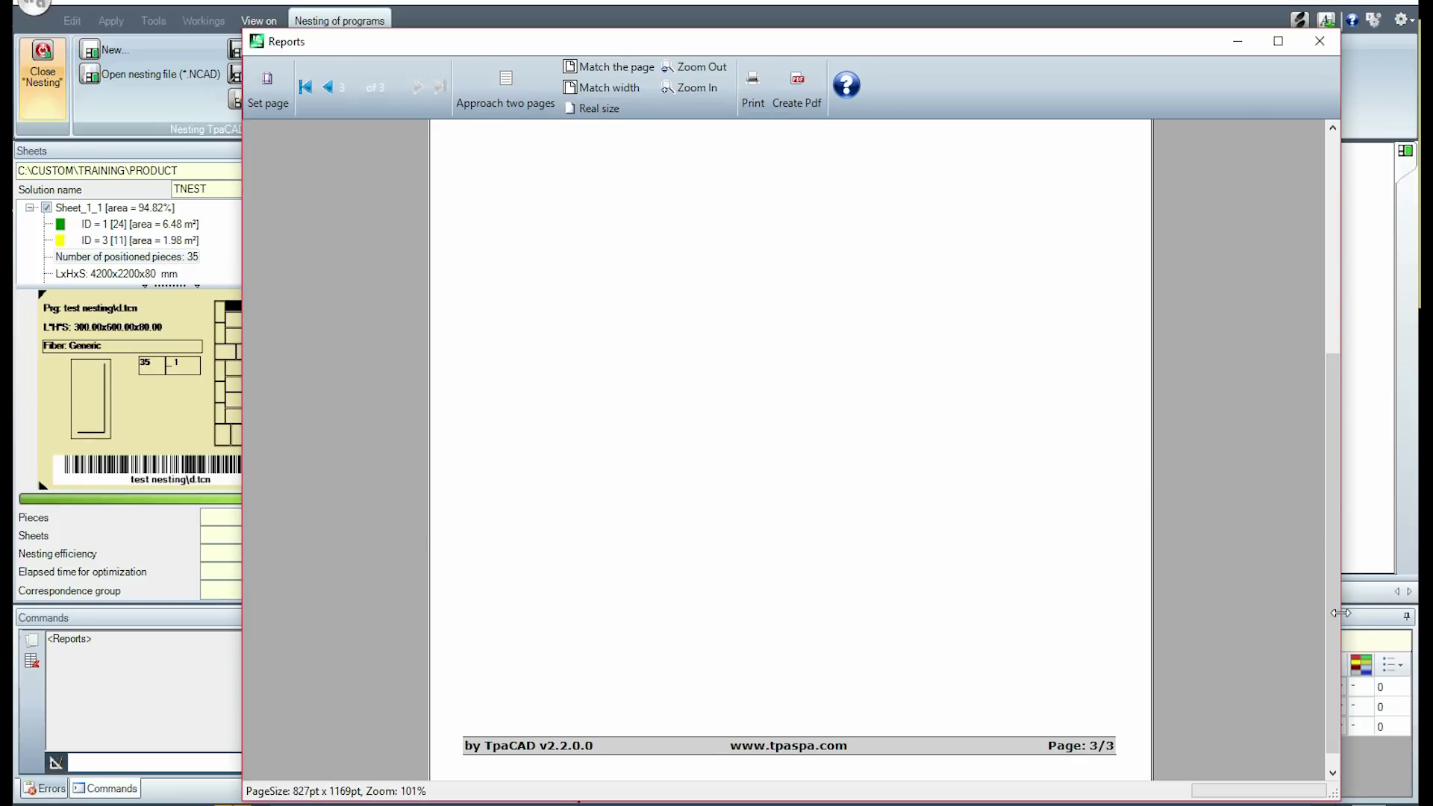
{"action": "left_click_drag", "start_coordinate": [1333, 608], "coordinate": [1312, 364]}
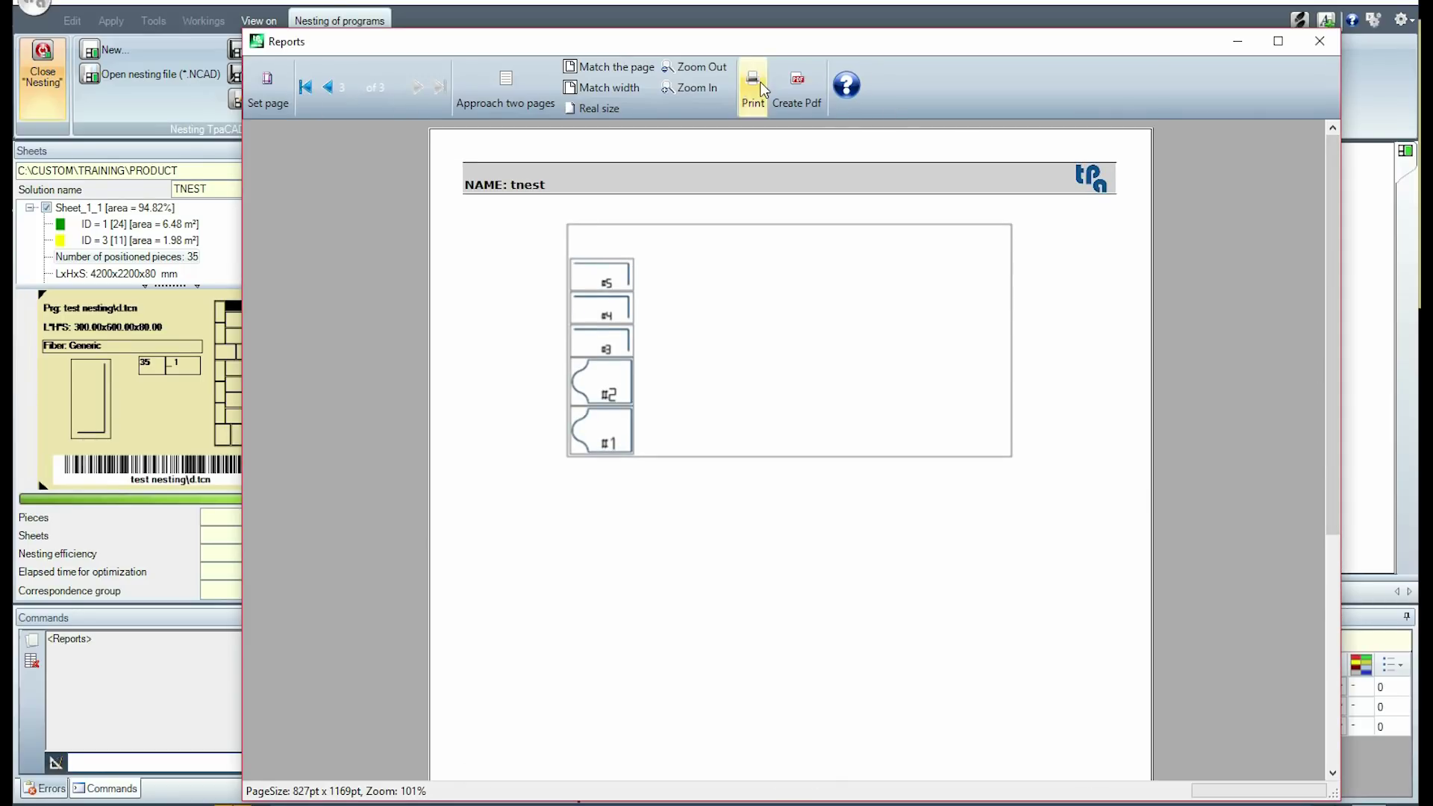
{"action": "left_click", "coordinate": [1319, 42]}
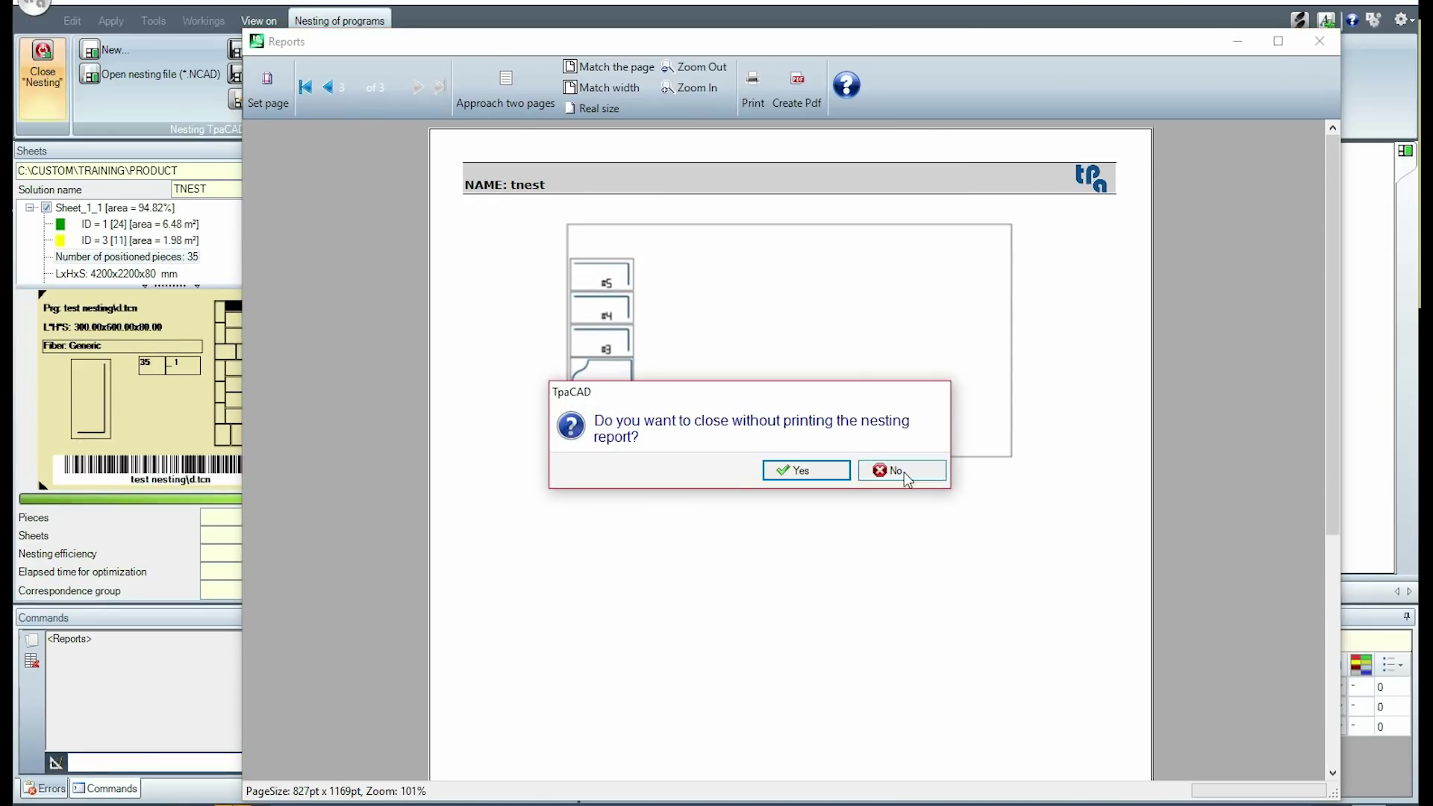
{"action": "left_click", "coordinate": [822, 472]}
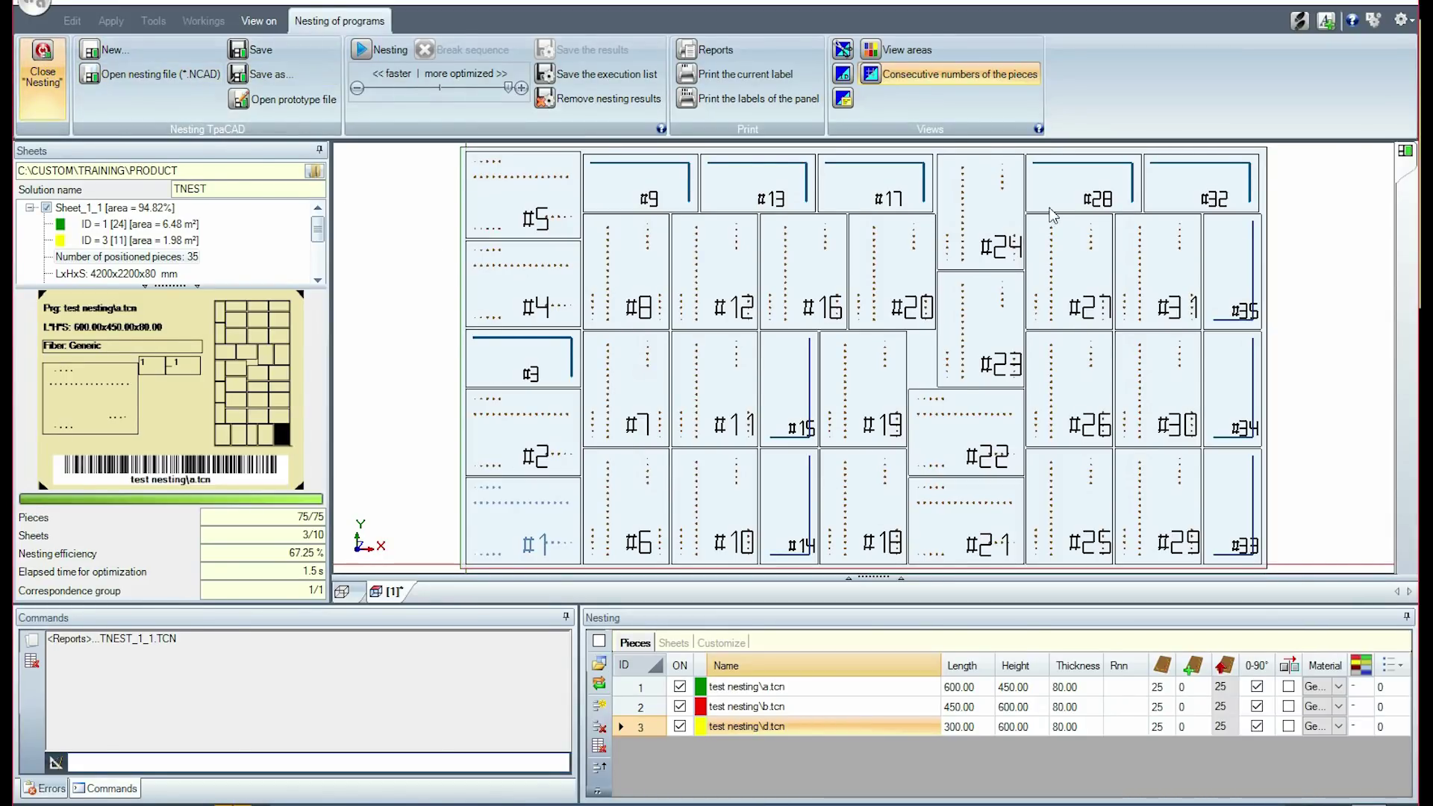
- Show cut profiles and step through Sheet_1_2 to Sheet_1_3 with its five b.tcn pieces
{"action": "left_click", "coordinate": [843, 51]}
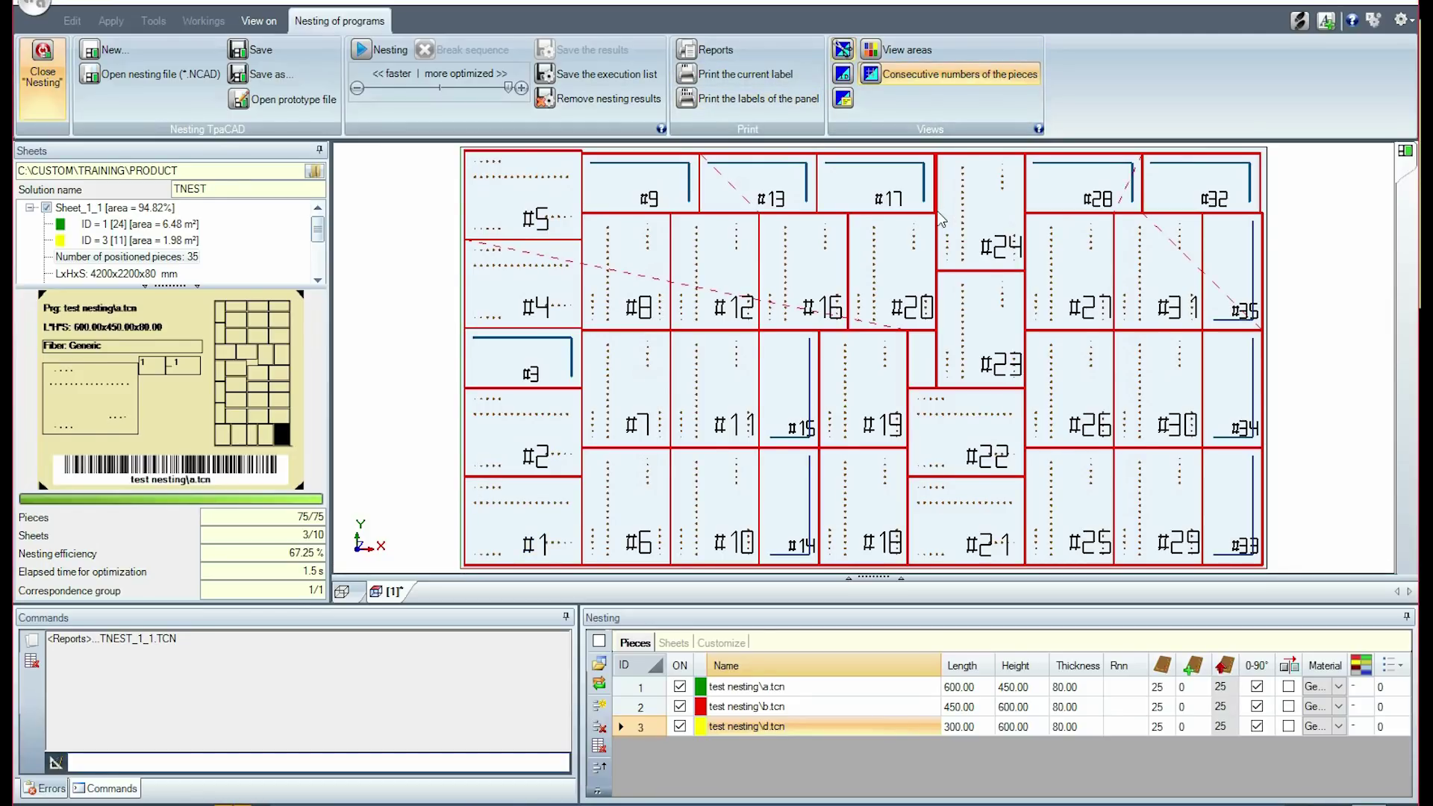
{"action": "scroll", "coordinate": [246, 257], "scroll_direction": "down", "scroll_amount": 2}
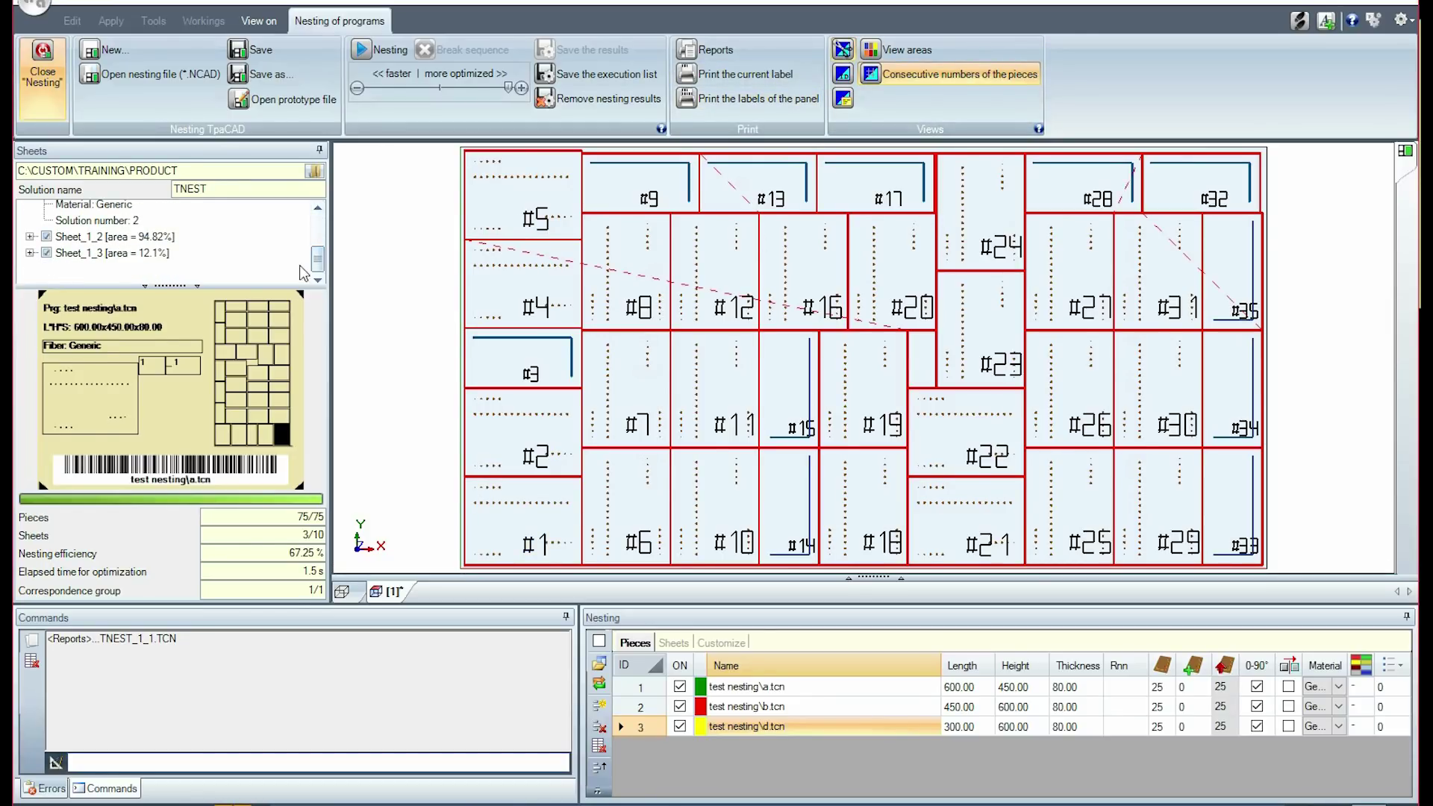
{"action": "left_click", "coordinate": [168, 236]}
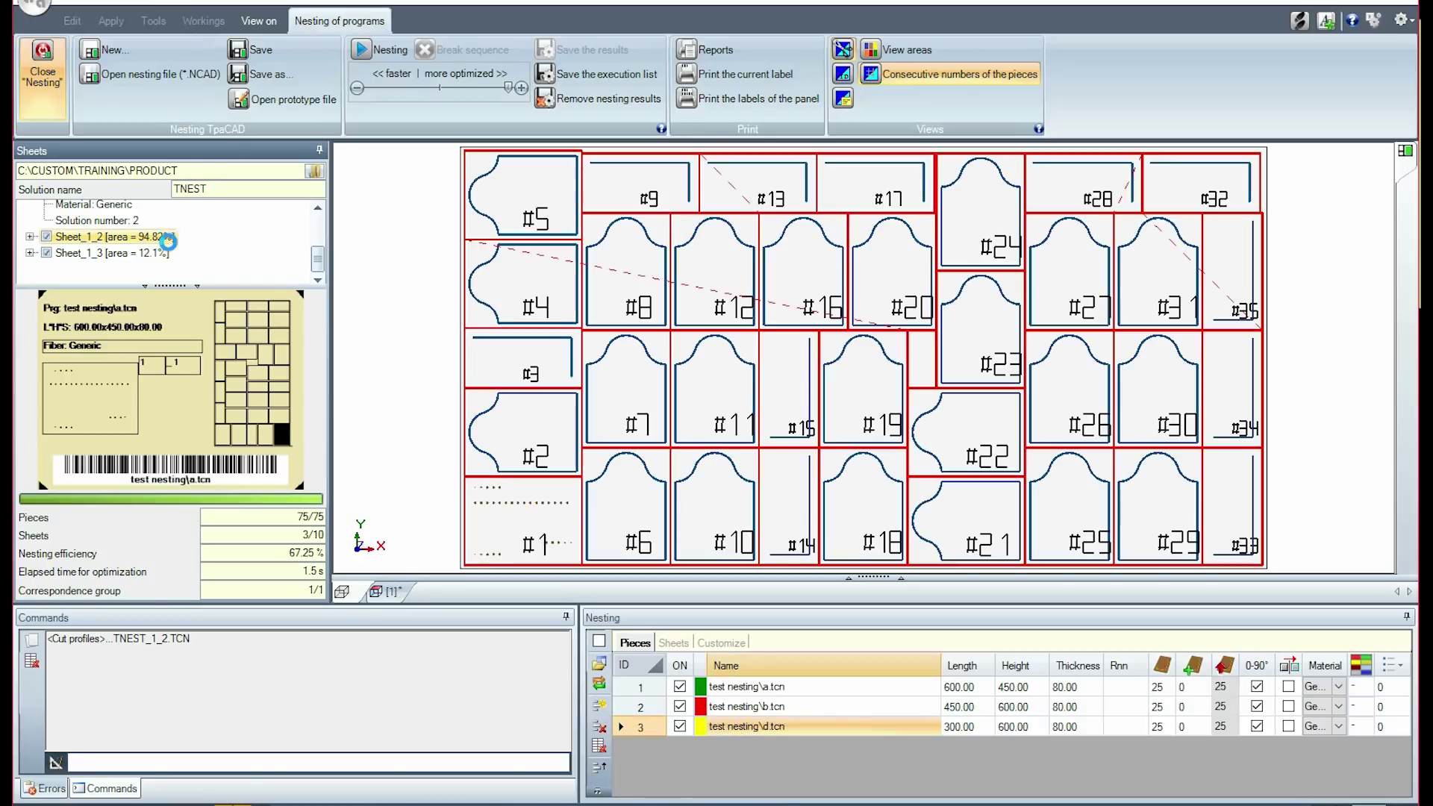
{"action": "left_click", "coordinate": [164, 252]}
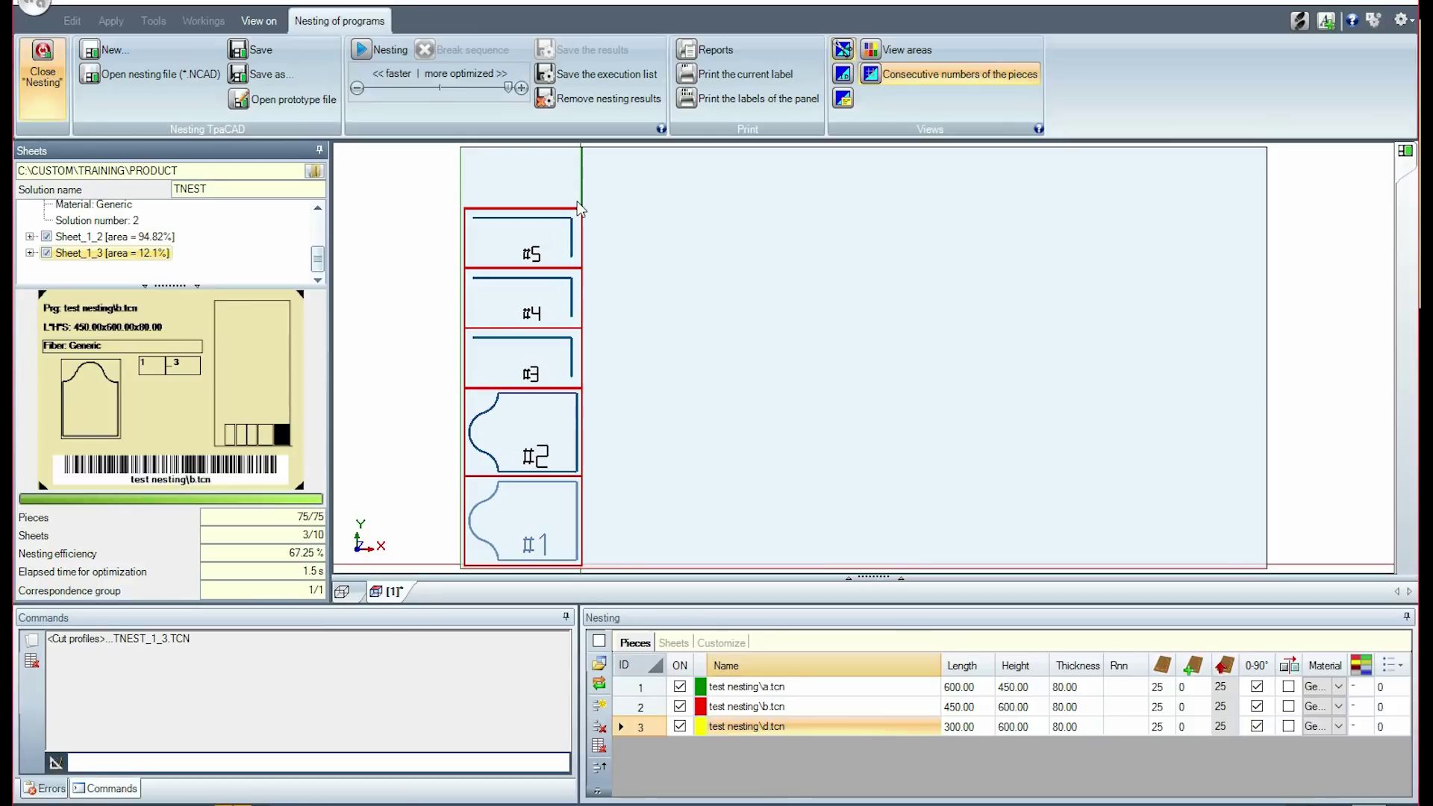
- Close Nesting without saving, then open TNEST_1_1.TCN from the TNEST folder
{"action": "left_click", "coordinate": [41, 56]}
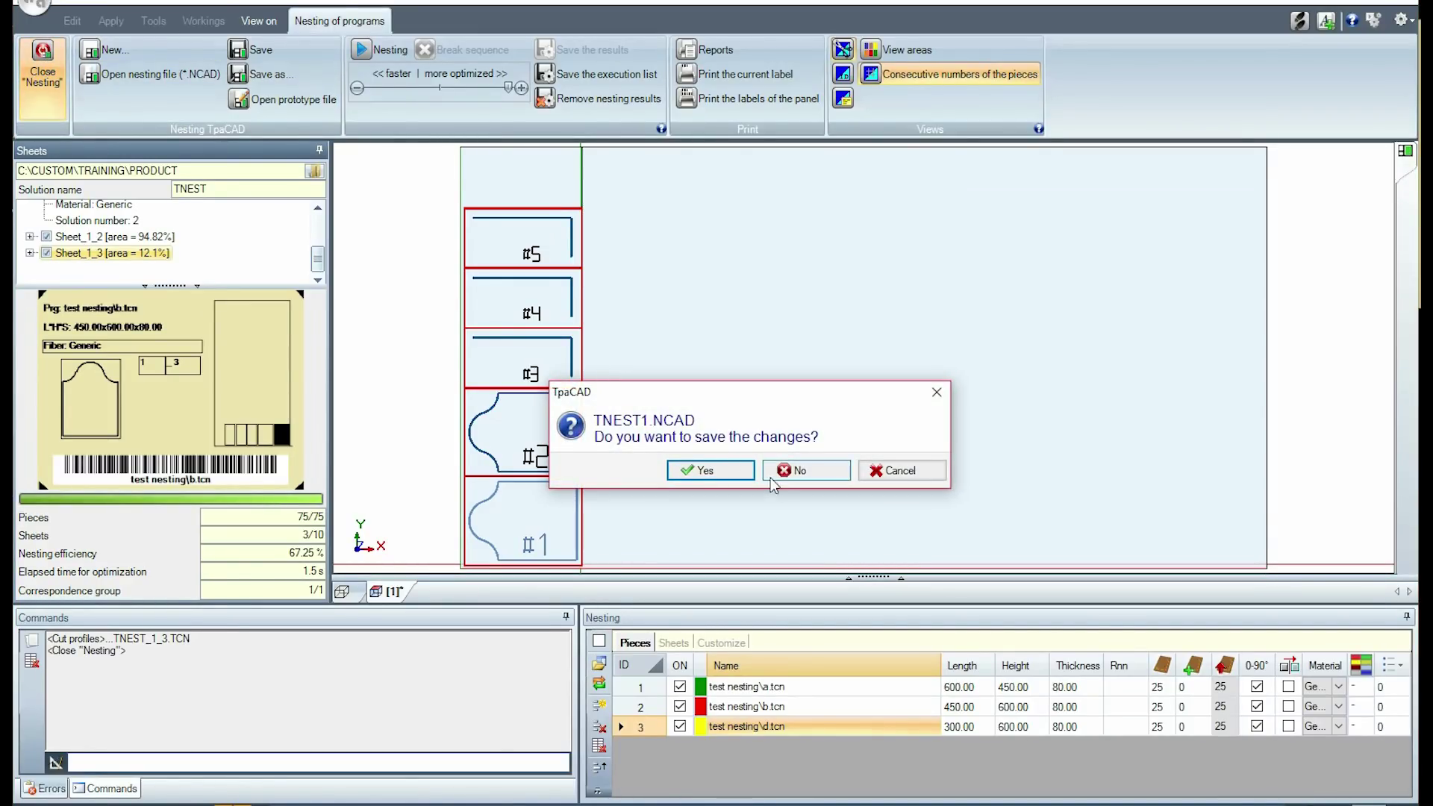
{"action": "left_click", "coordinate": [798, 470]}
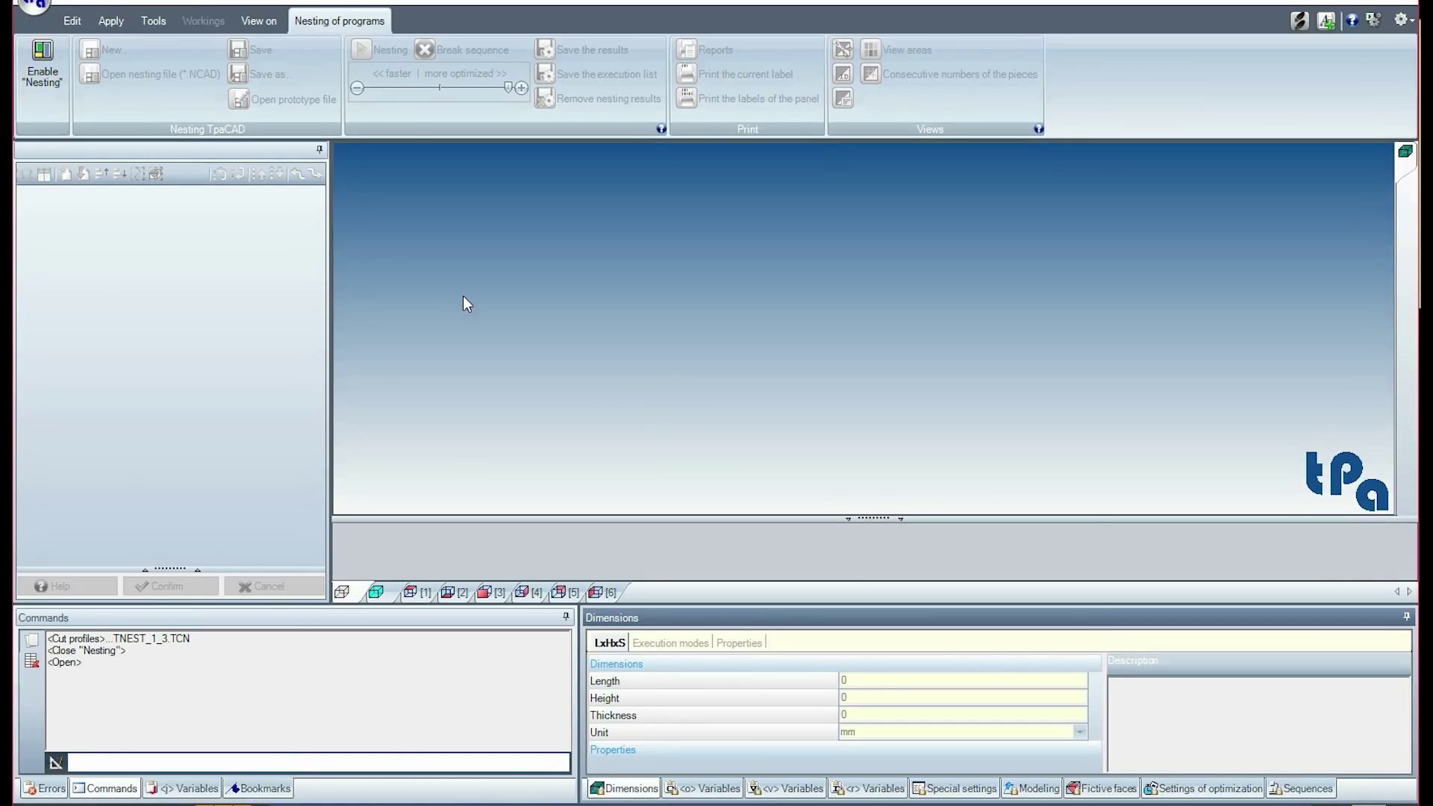
{"action": "key", "text": "ctrl+o"}
{"action": "left_click", "coordinate": [582, 308]}
{"action": "left_click", "coordinate": [636, 291]}
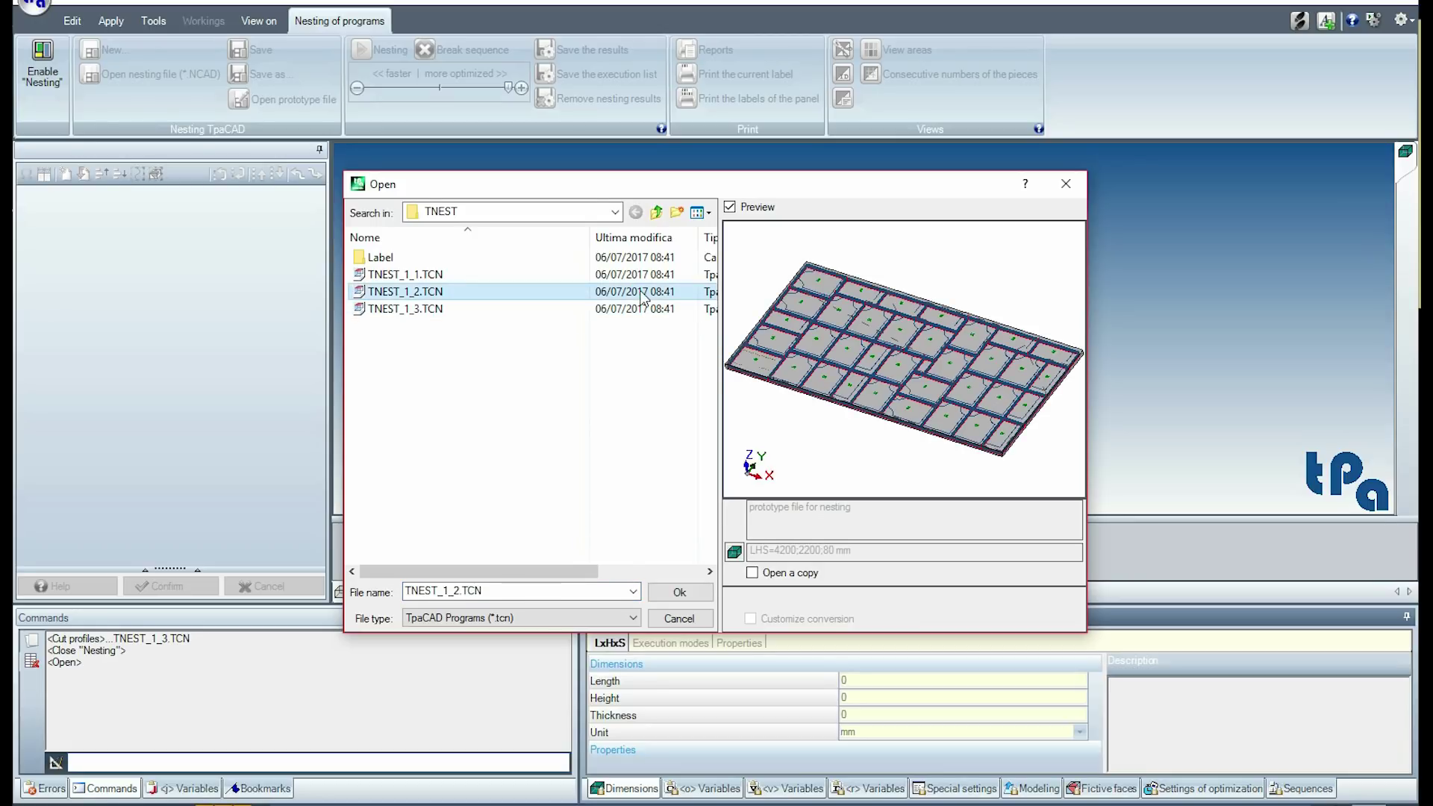
{"action": "left_click", "coordinate": [641, 276]}
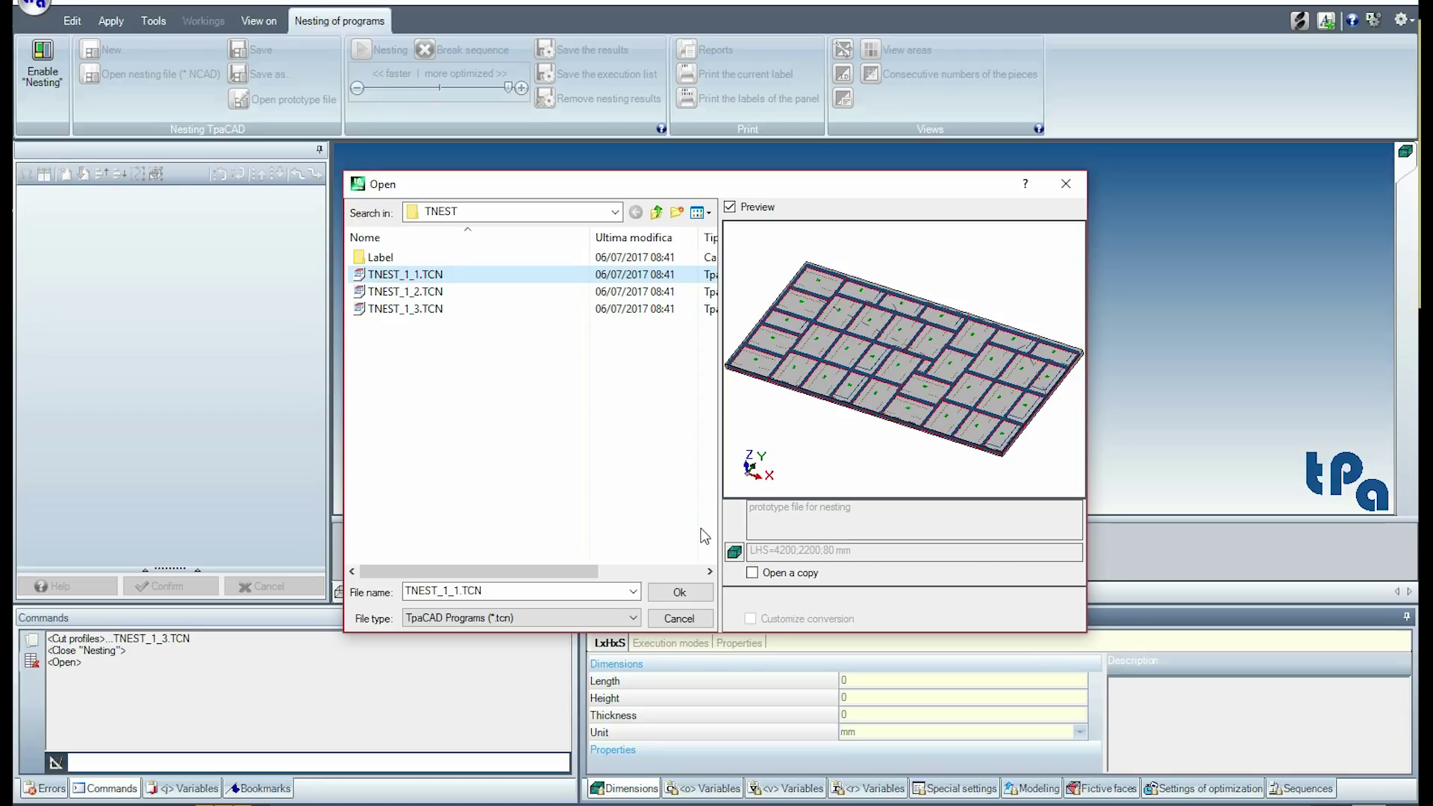
{"action": "left_click", "coordinate": [679, 591]}
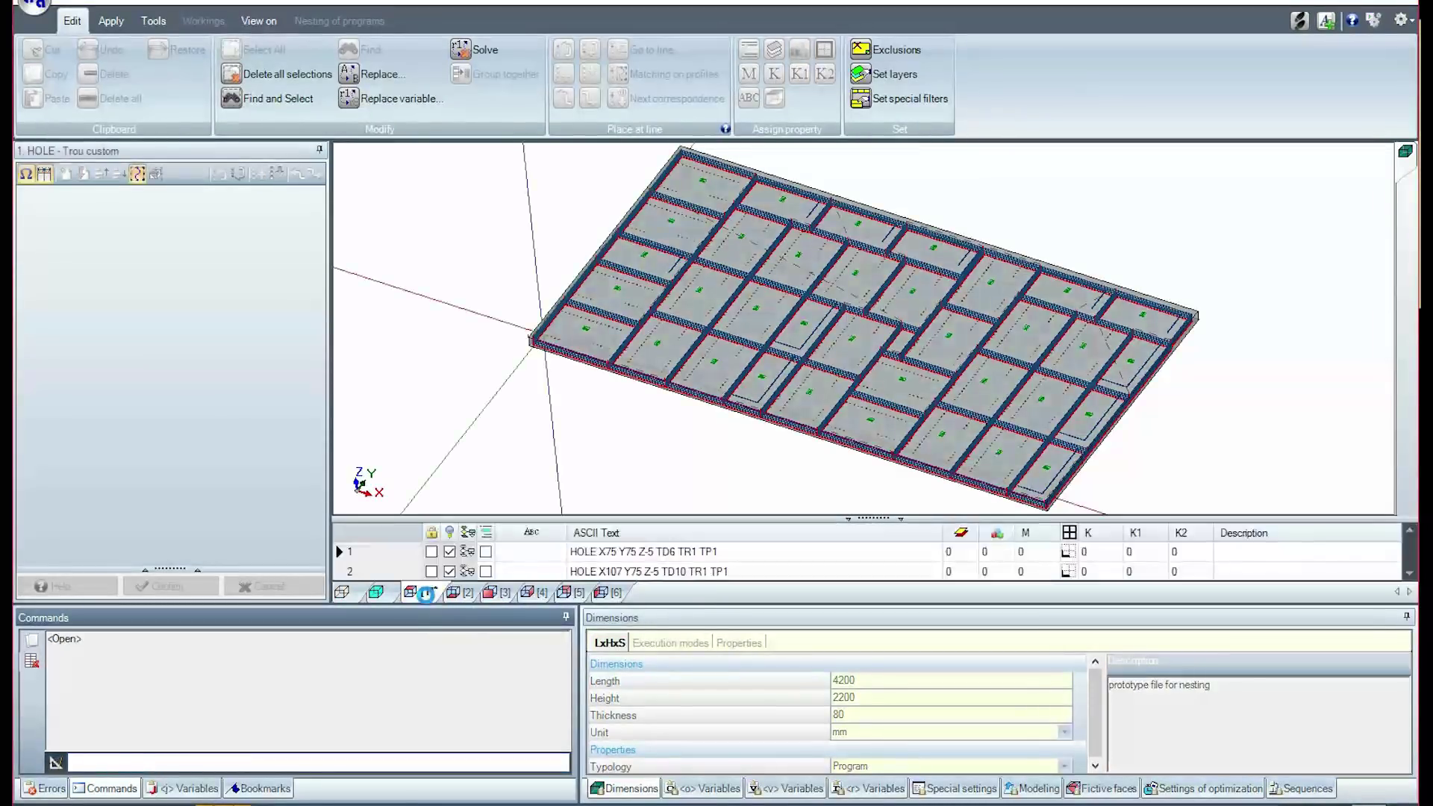
- Show face [1] flat and inspect hole 262, another hole, the barcode label and a profile line
{"action": "left_click", "coordinate": [425, 593]}
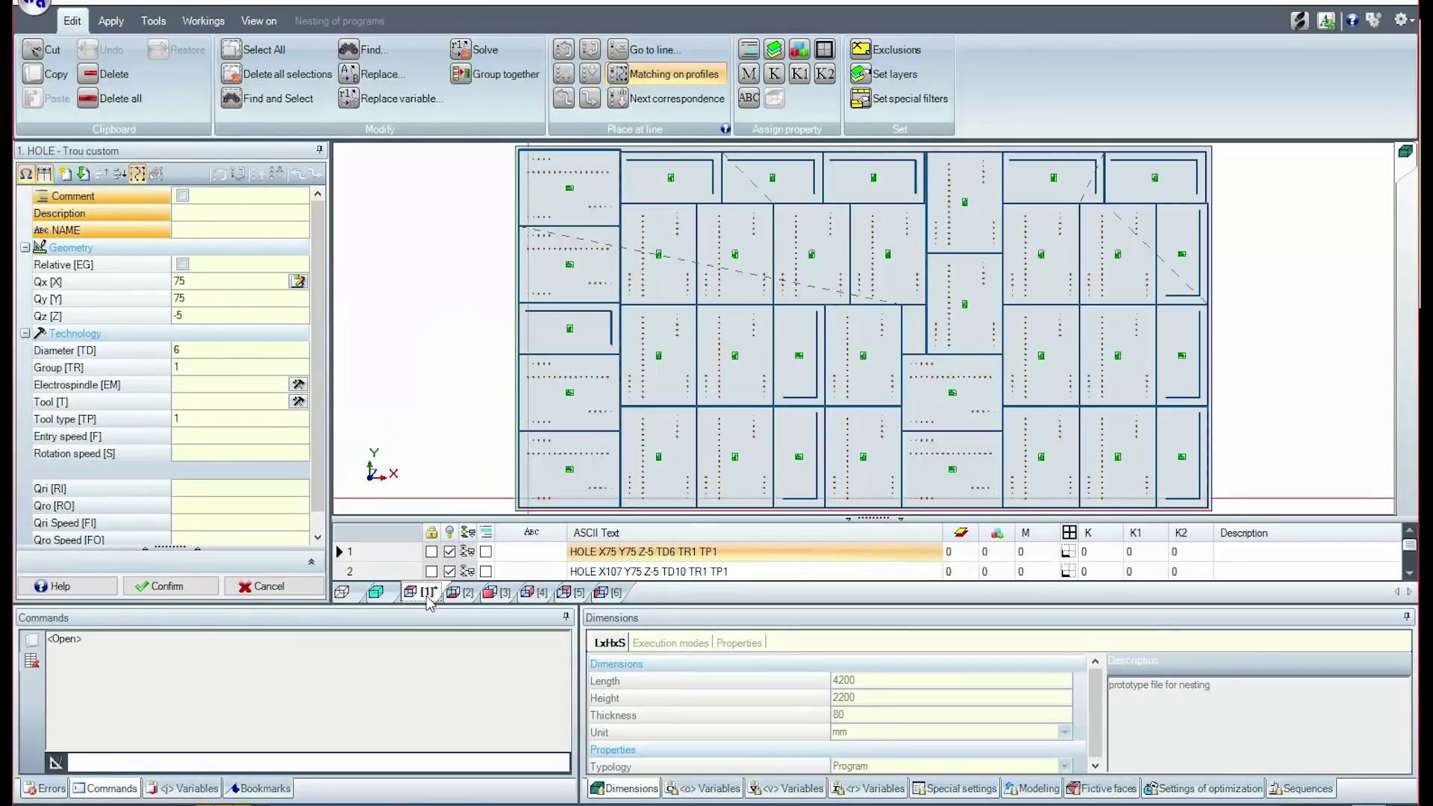
{"action": "left_click", "coordinate": [718, 429]}
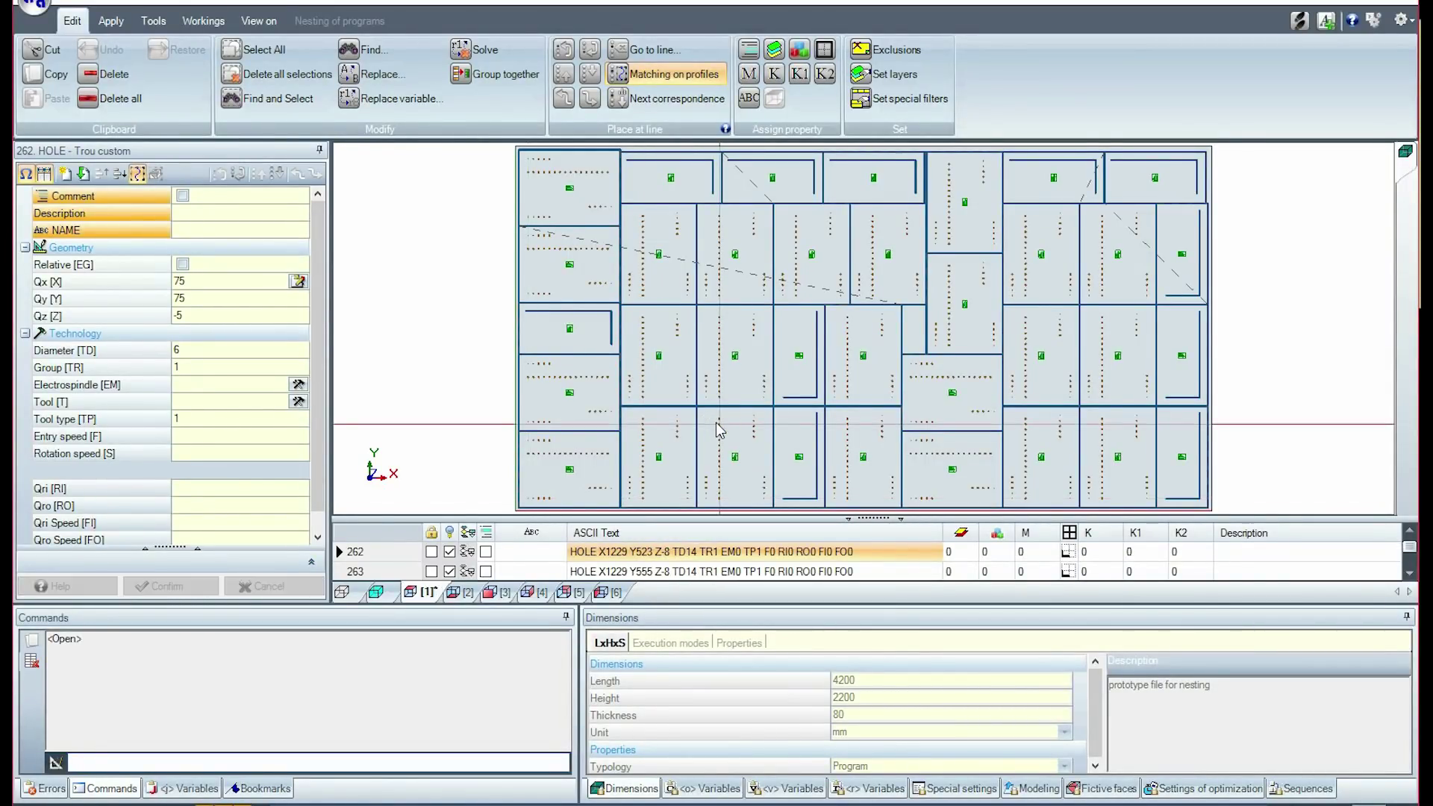
{"action": "scroll", "coordinate": [719, 429], "scroll_direction": "up", "scroll_amount": 2}
{"action": "scroll", "coordinate": [718, 429], "scroll_direction": "up", "scroll_amount": 1}
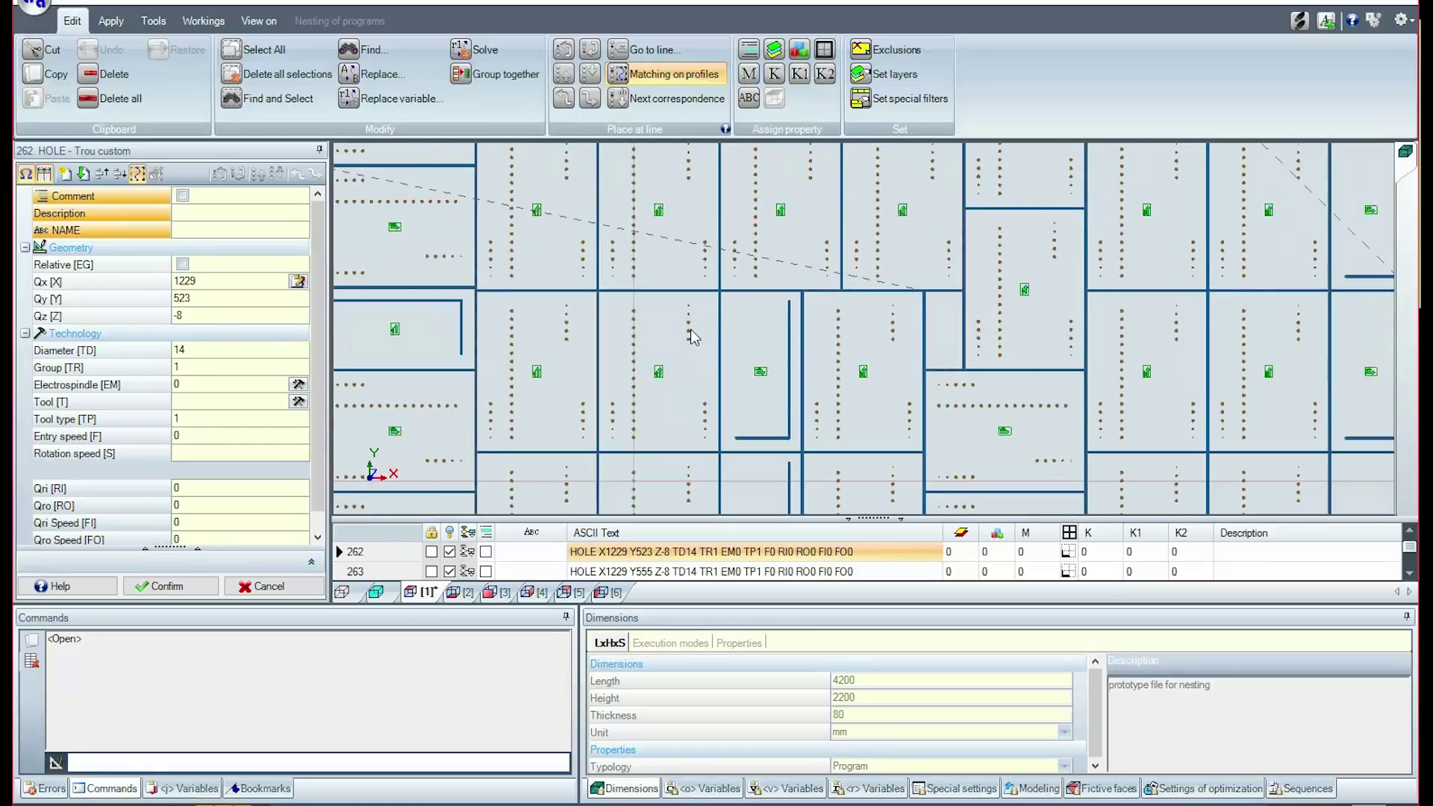
{"action": "left_click", "coordinate": [688, 331]}
{"action": "left_click", "coordinate": [762, 373]}
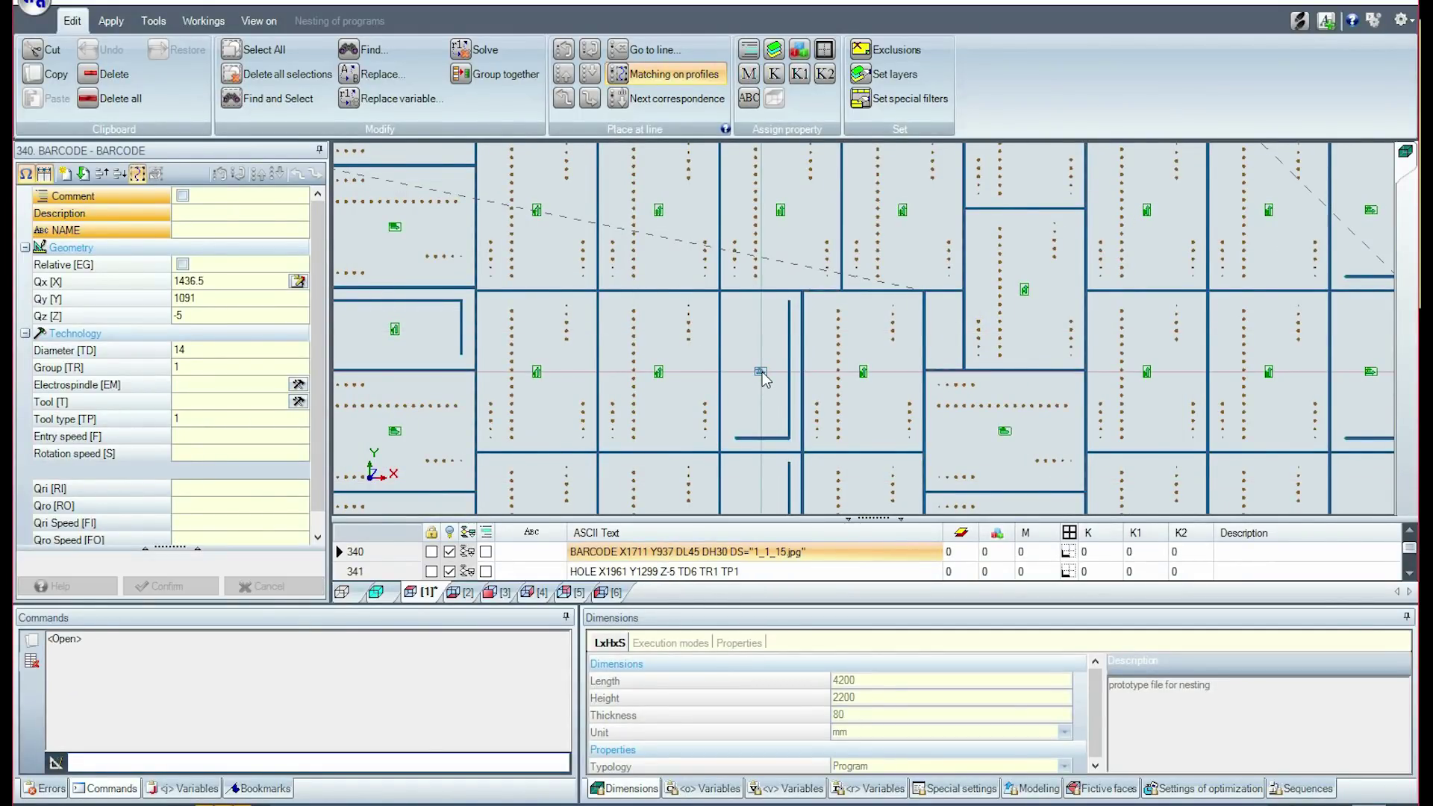
{"action": "left_click", "coordinate": [476, 291]}
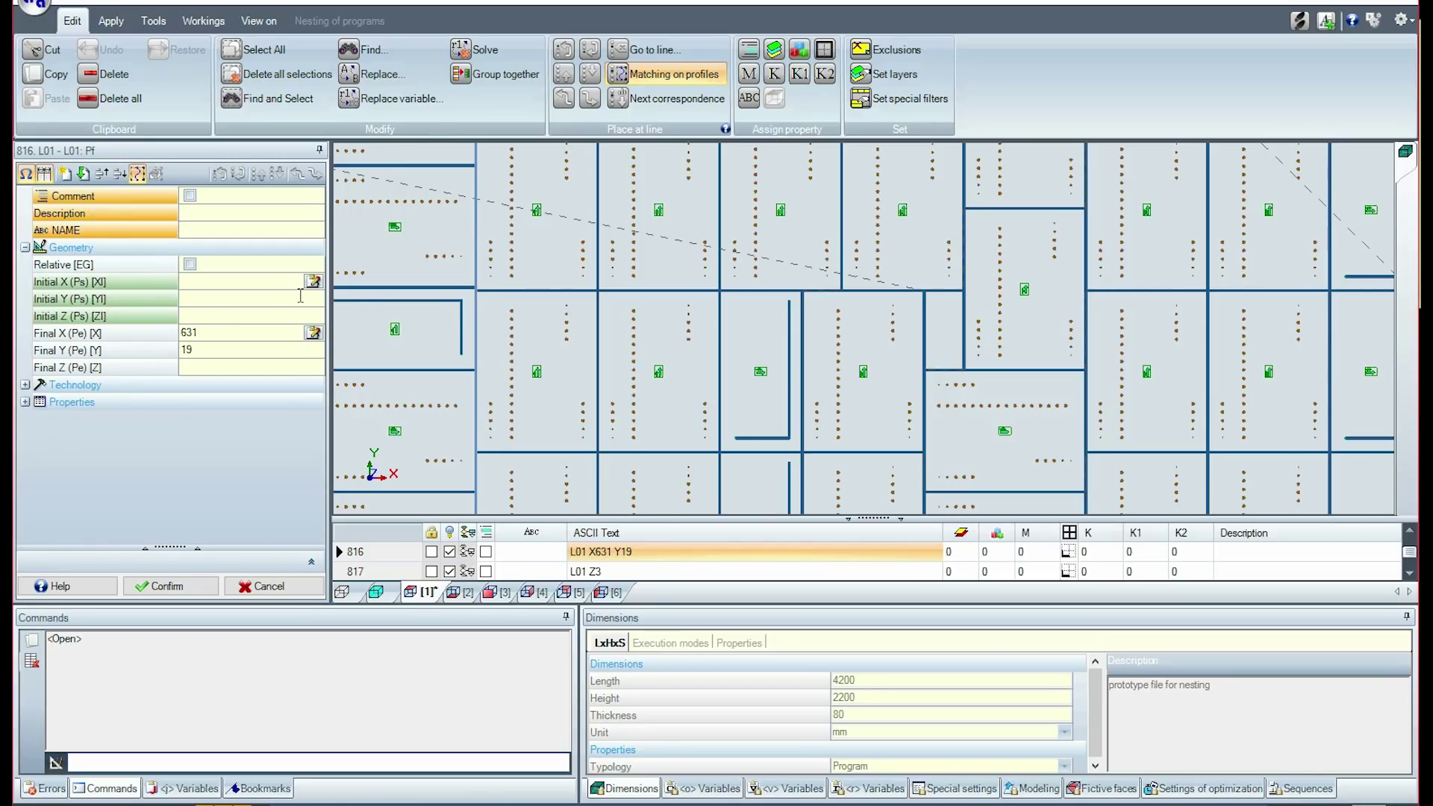